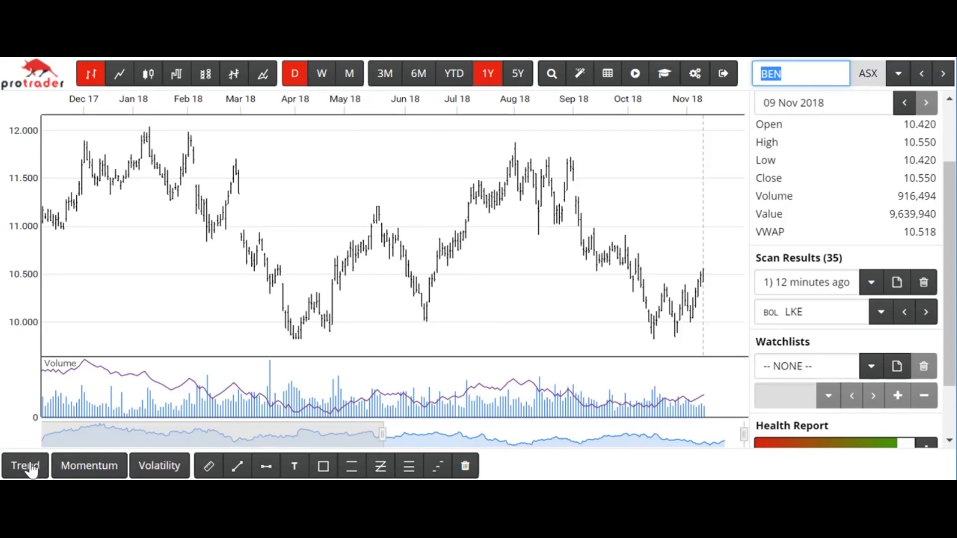
Step: Add the MACD trend indicator below the BEN chart and remove it again
left_click(30, 472)
left_click(30, 469)
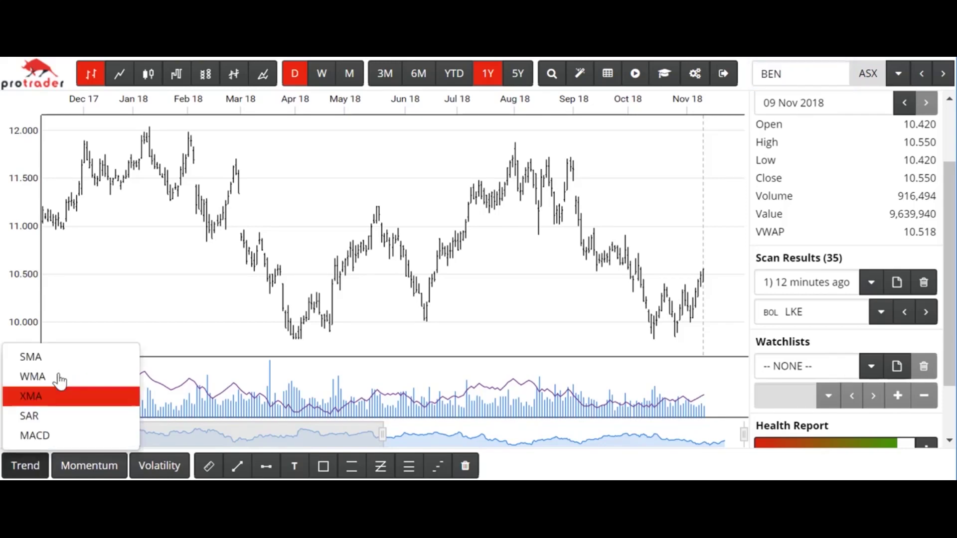
left_click(70, 439)
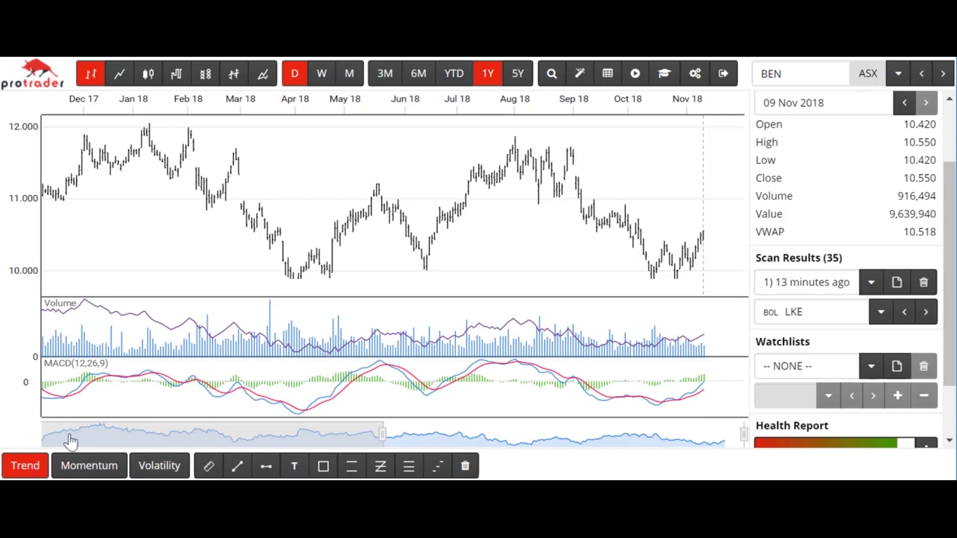
left_click(59, 372)
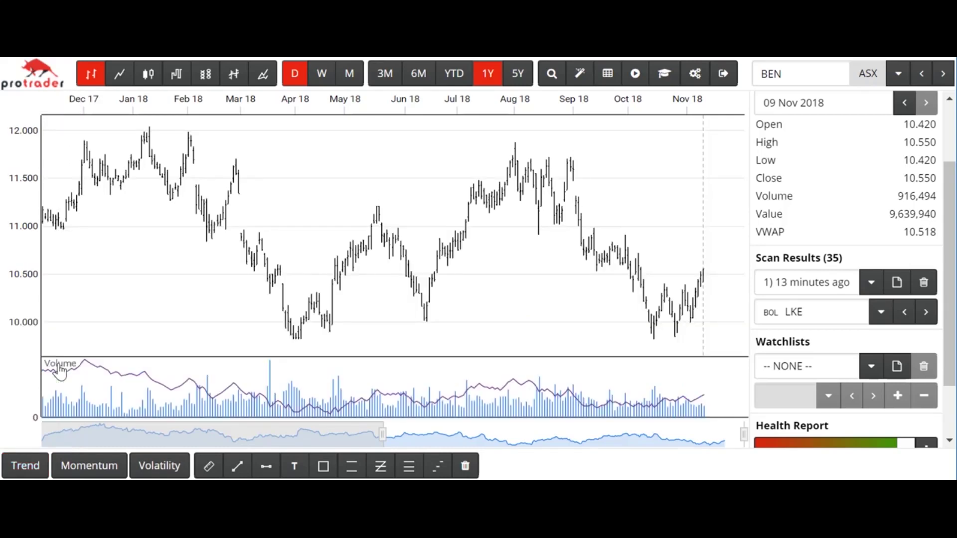
Step: Add the RSI momentum indicator below the BEN chart and remove it again
left_click(90, 468)
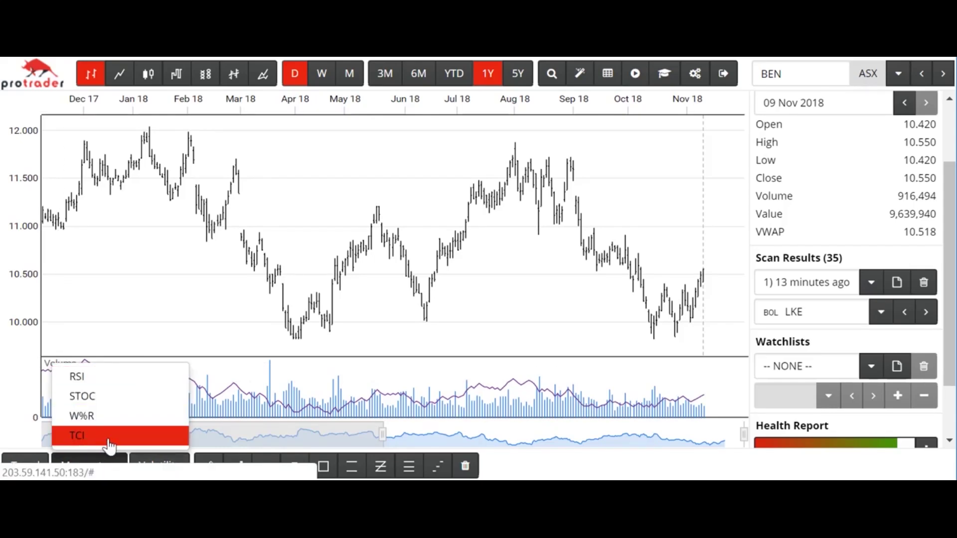
left_click(112, 385)
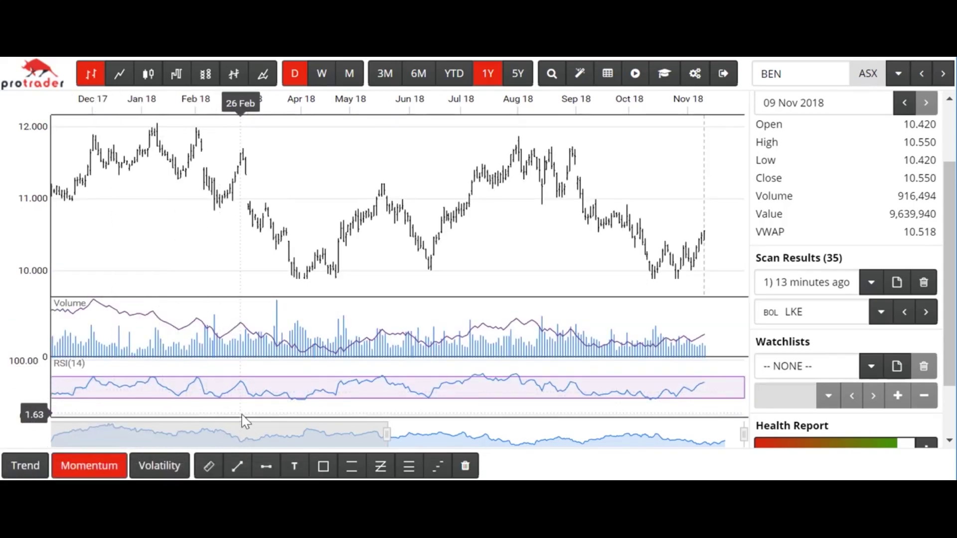
left_click(62, 365)
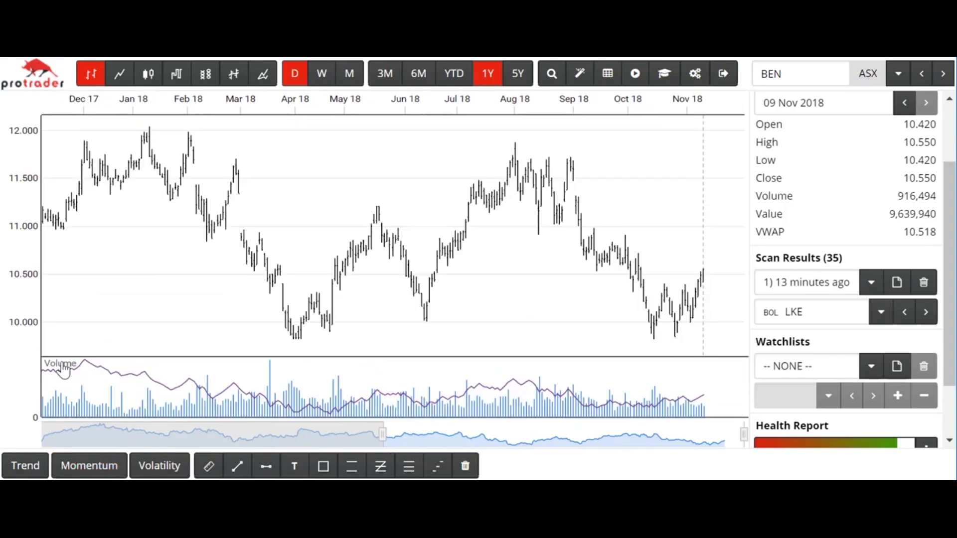
Step: Add the Value volatility indicator below the BEN chart and remove it again
left_click(160, 473)
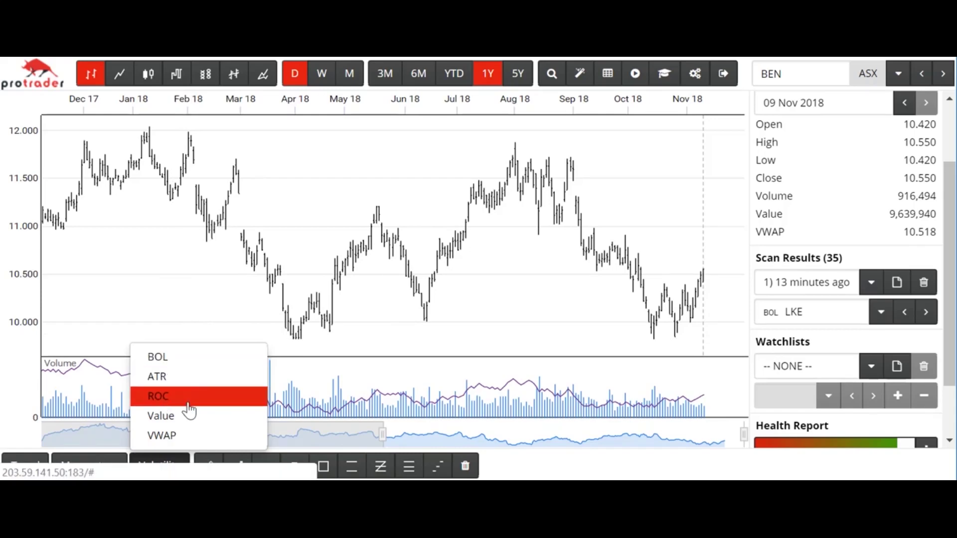
left_click(158, 418)
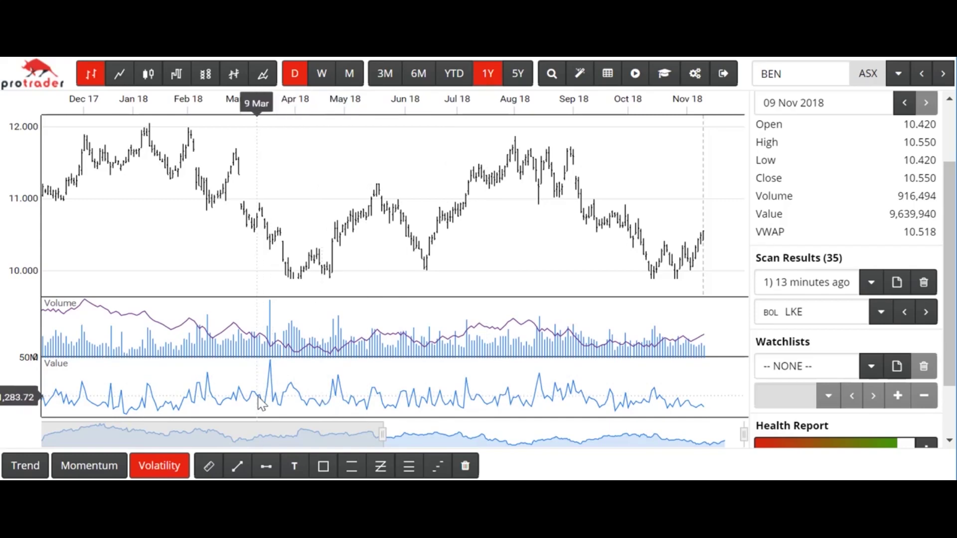
left_click(59, 369)
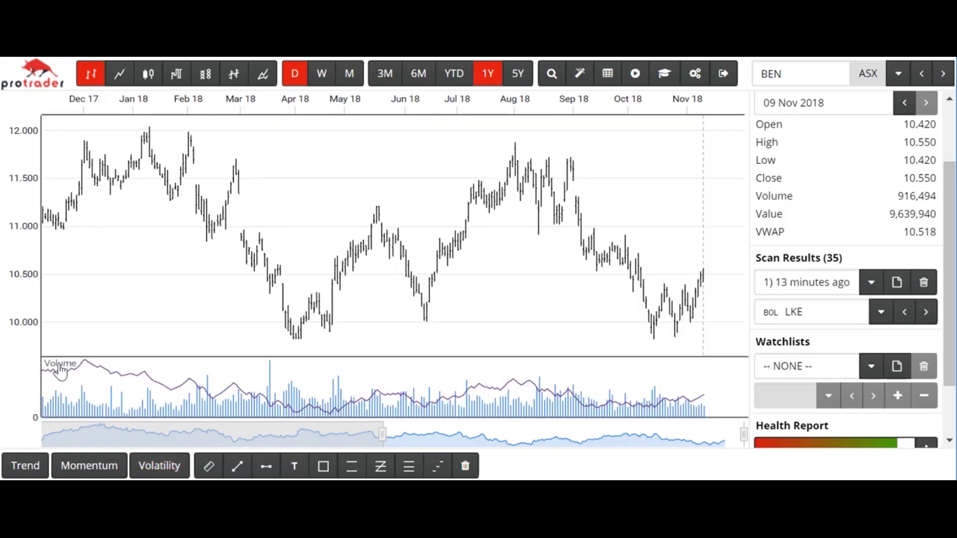
Step: Add the ROC volatility indicator below the BEN chart and remove it again
left_click(154, 469)
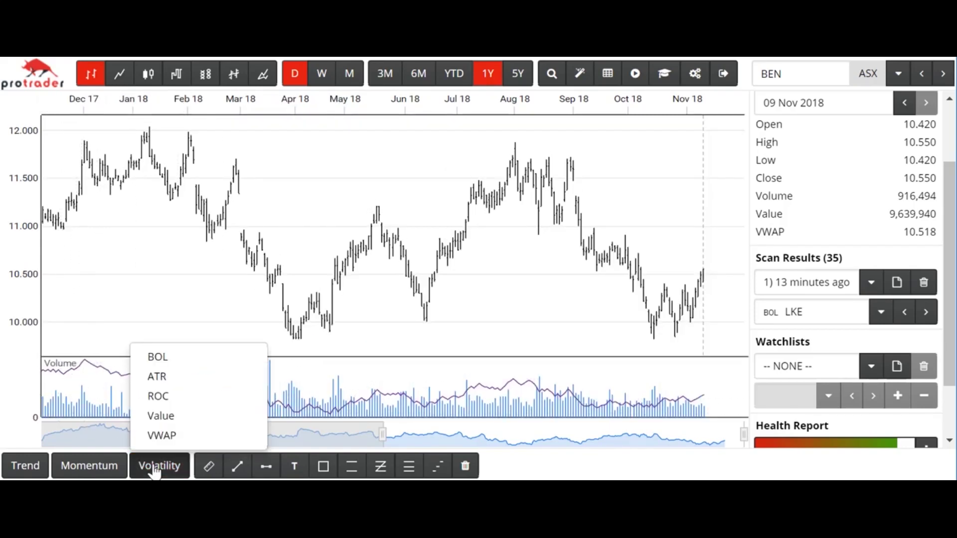
left_click(157, 398)
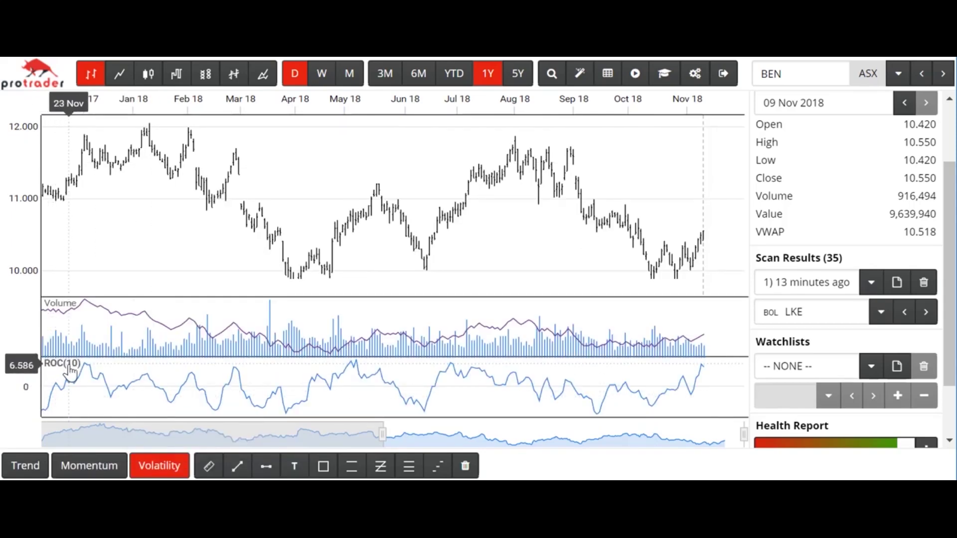
left_click(70, 370)
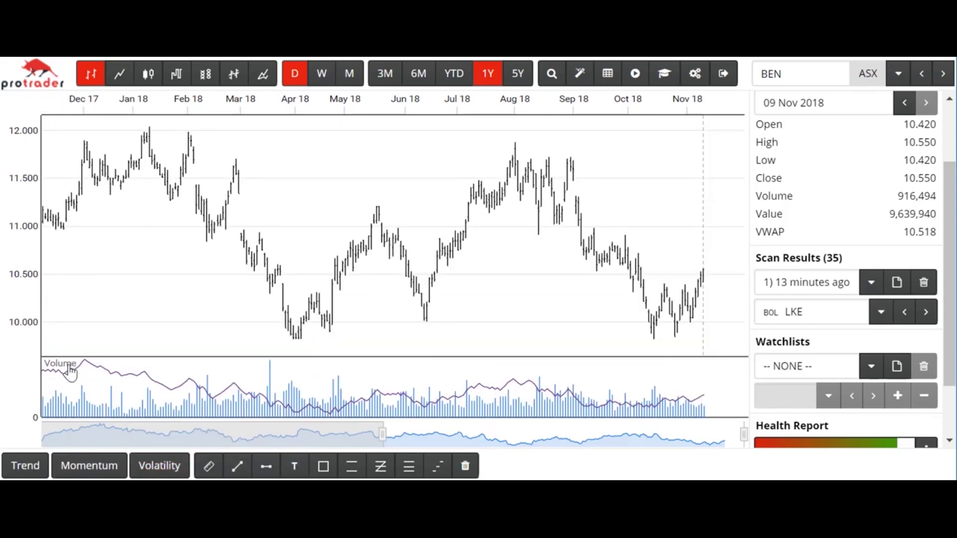
Step: Activate the Price Tool and load the chart of the ASX All Ordinaries index, XAO
left_click(210, 469)
left_click(209, 468)
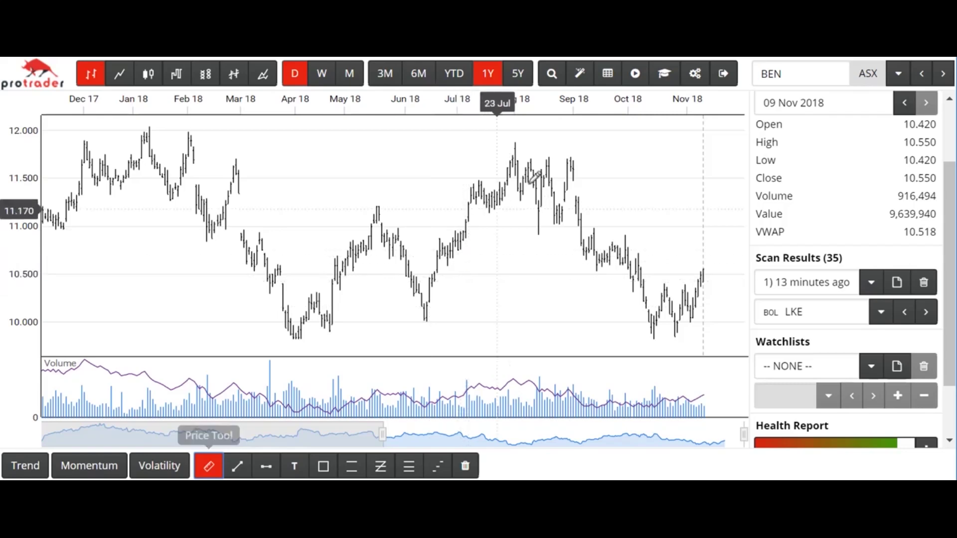
left_click(796, 72)
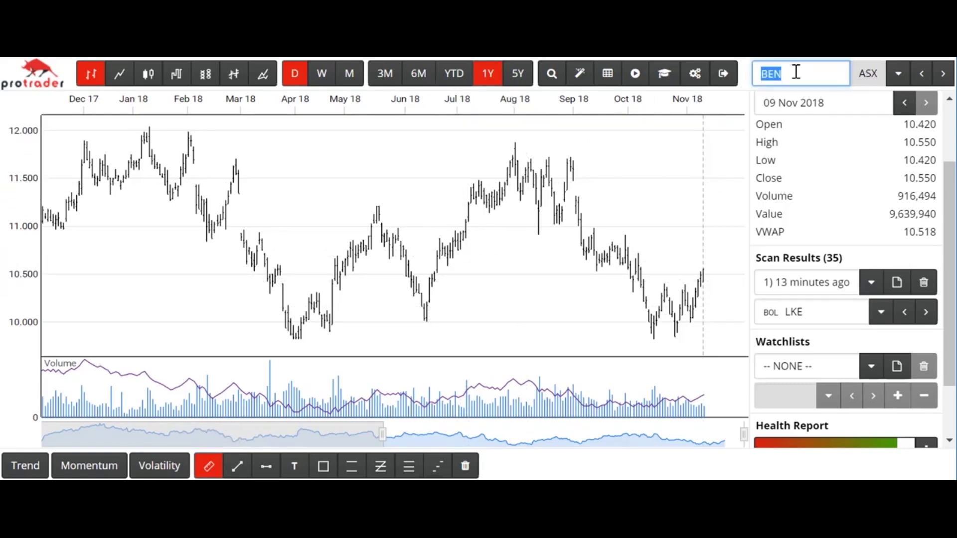
type("xa0")
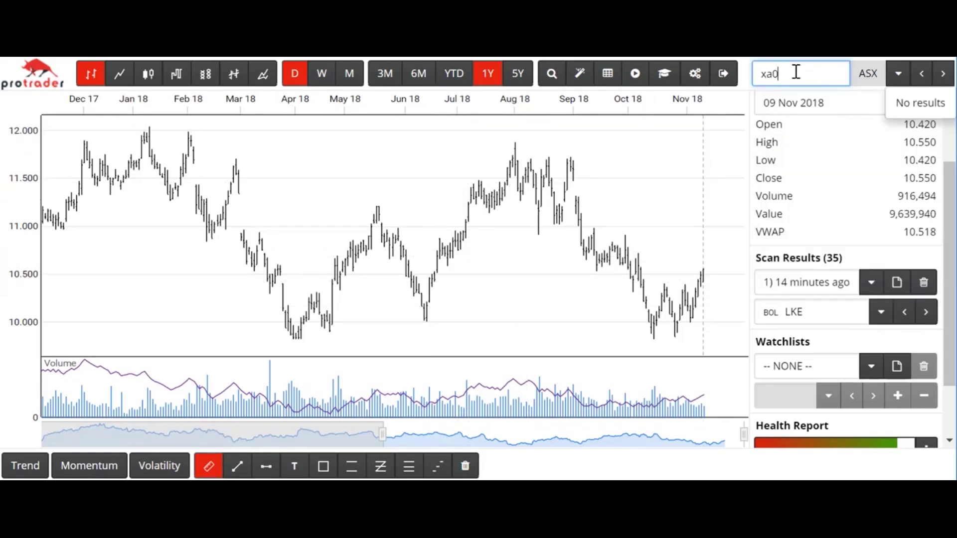
key("BackSpace")
type("o")
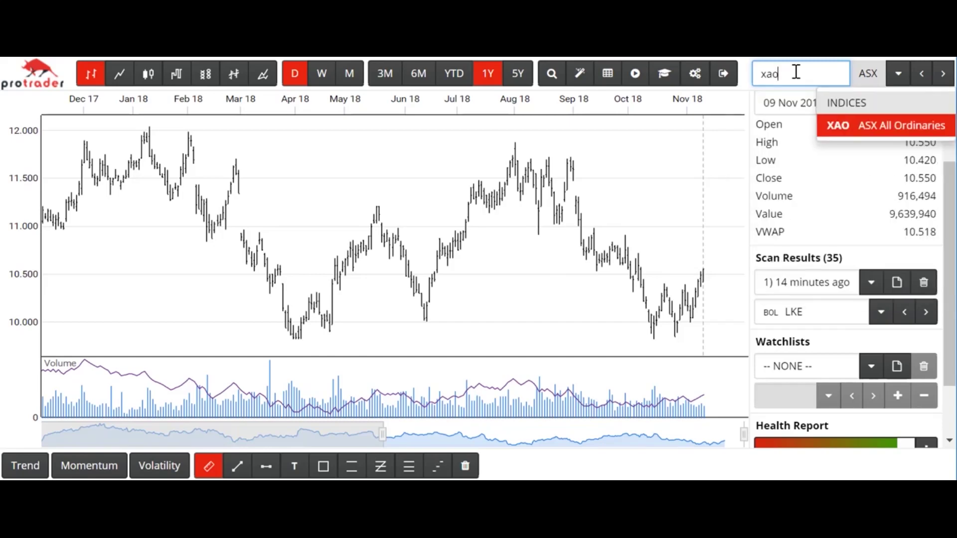
key("Return")
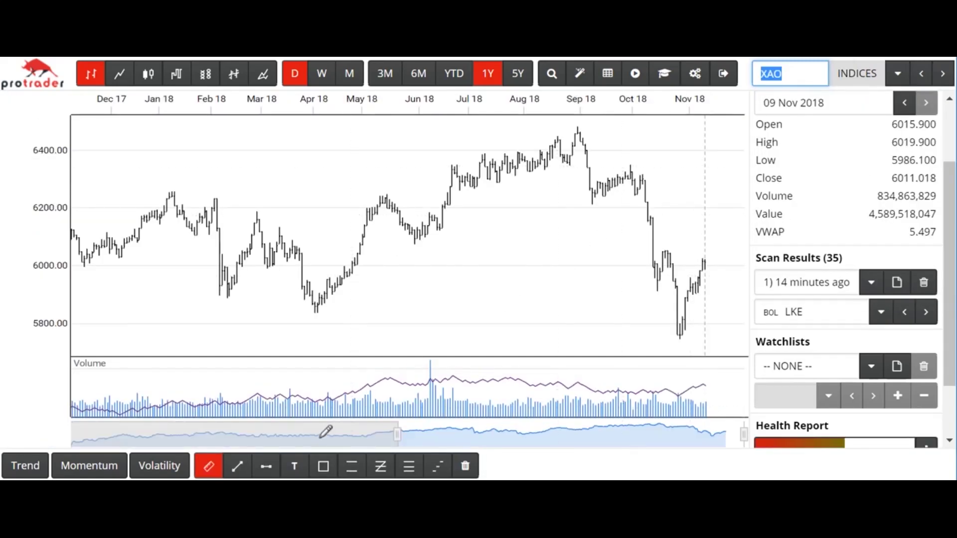
Step: Measure the XAO fall from its highest peak around September 2018 to the late October low, and remove the measurement
left_click(578, 128)
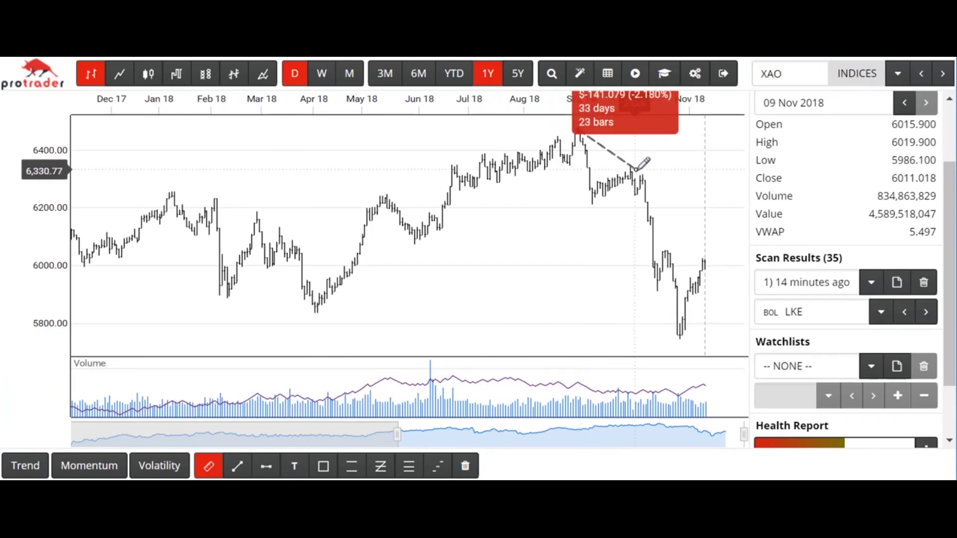
left_click(680, 339)
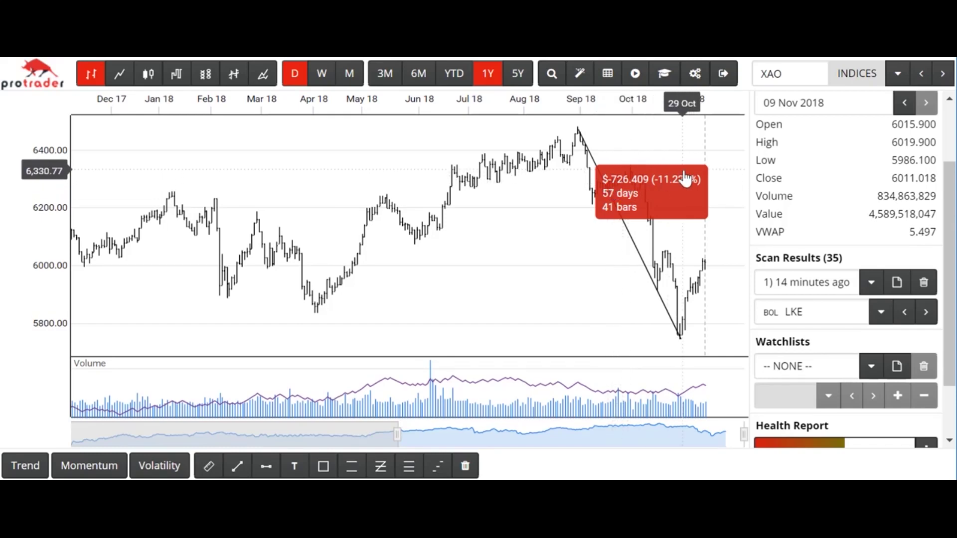
left_click(635, 190)
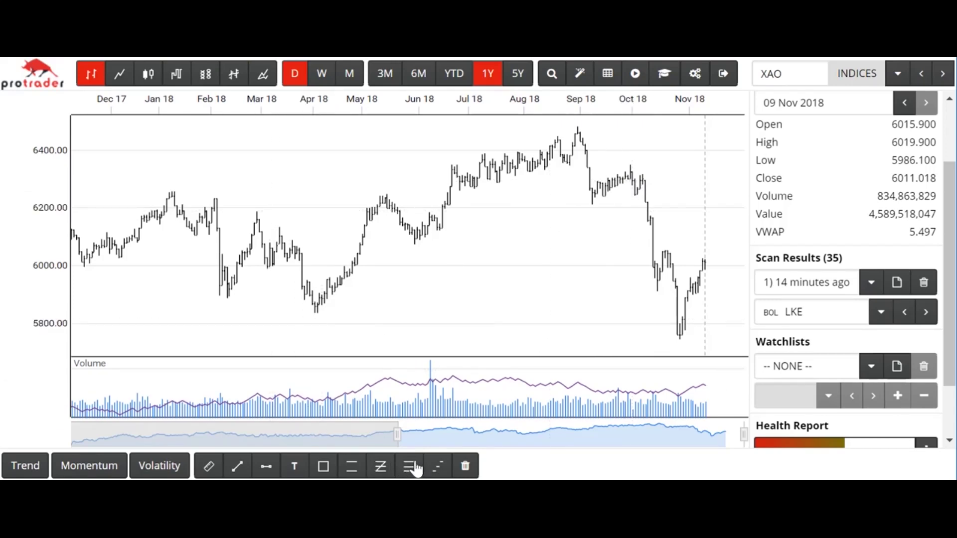
left_click(438, 468)
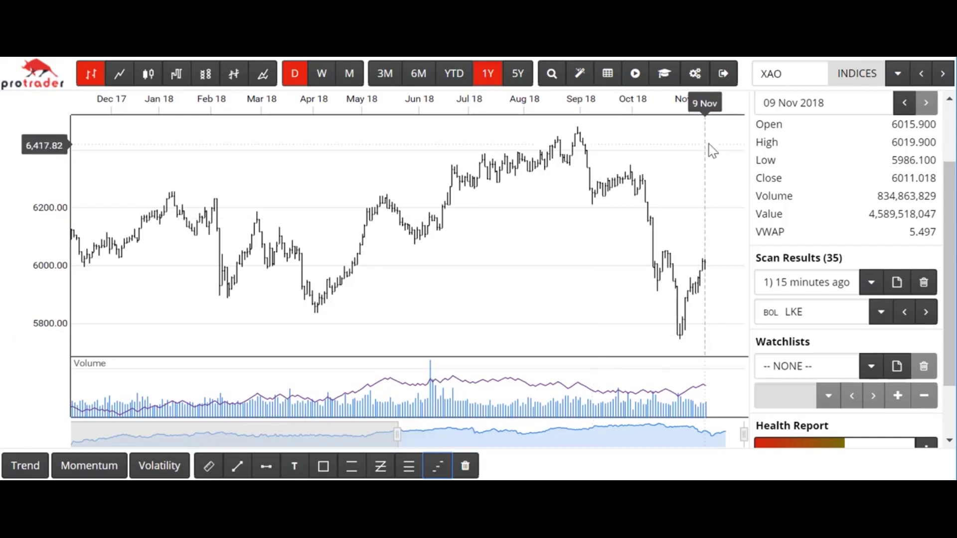
Step: Open the general color theme settings and preview the grey and dark themes before returning to classic
left_click(697, 78)
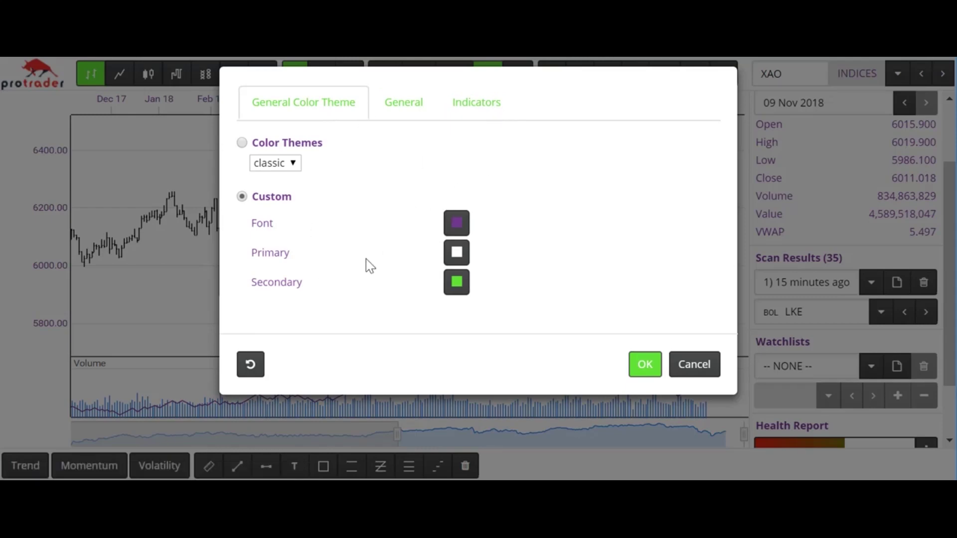
left_click(294, 165)
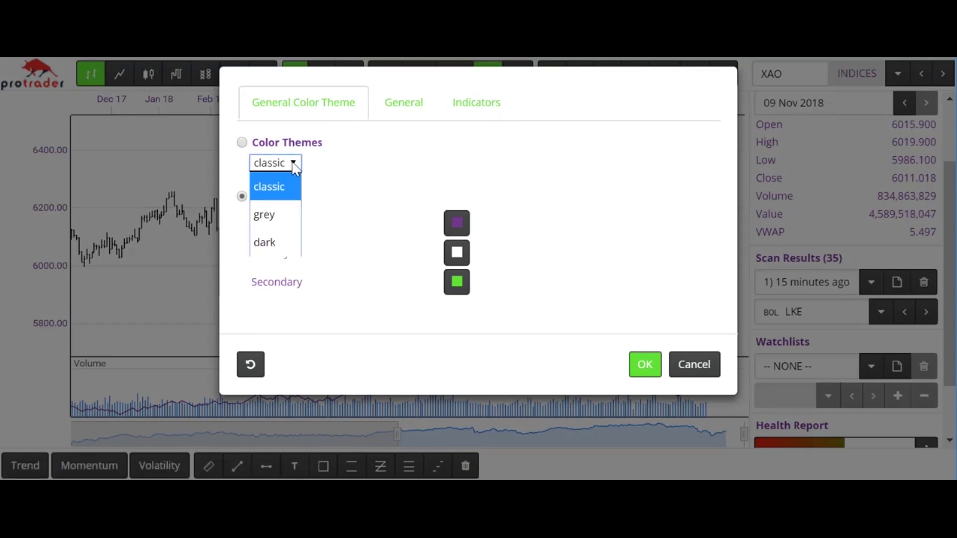
left_click(272, 221)
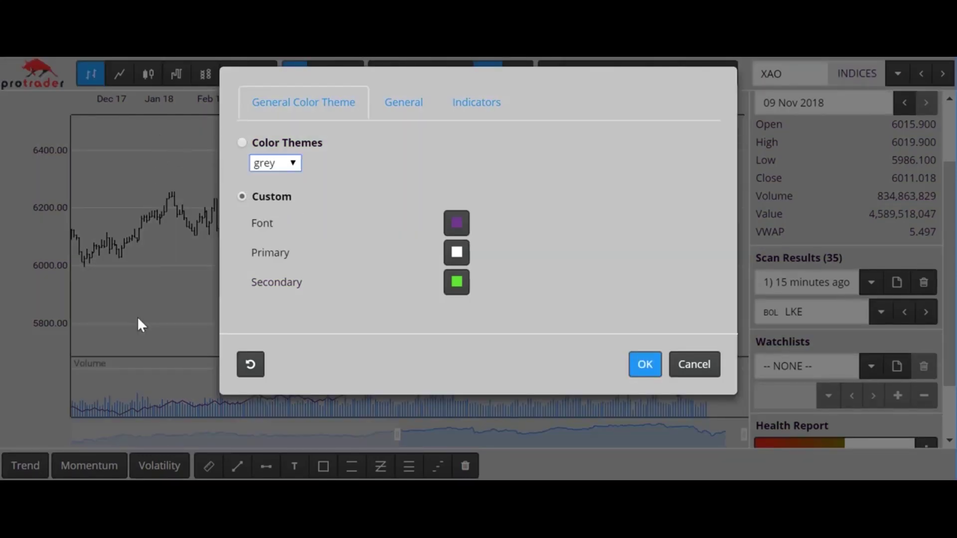
left_click(295, 164)
left_click(275, 243)
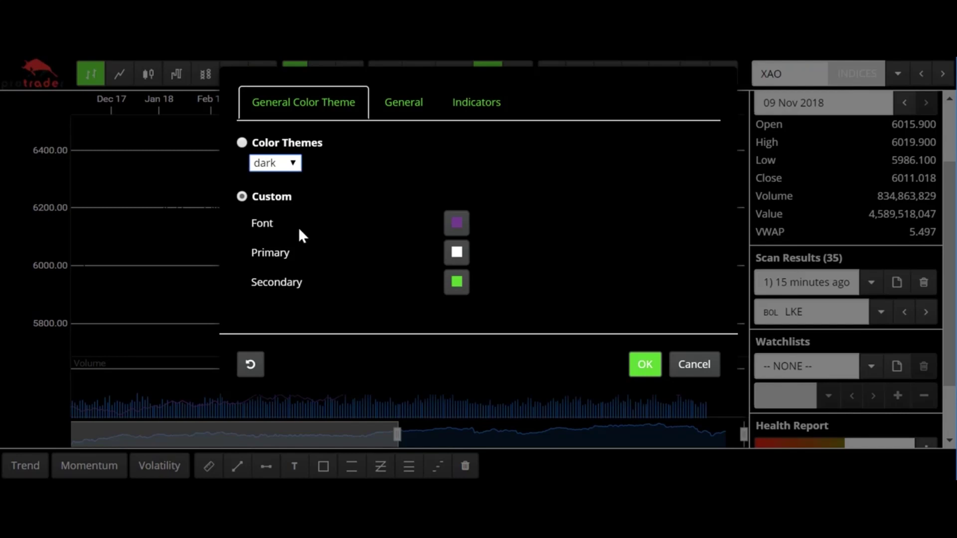
left_click(294, 164)
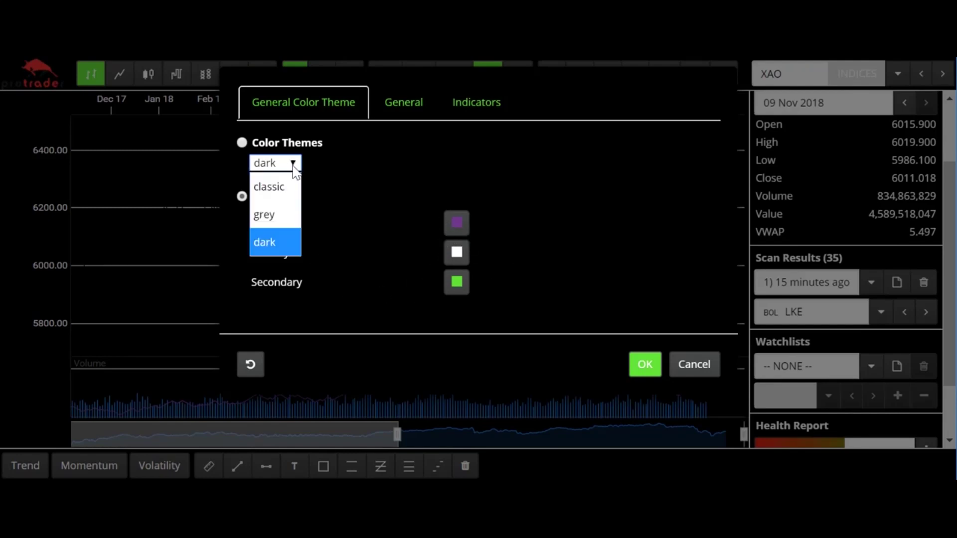
key("Escape")
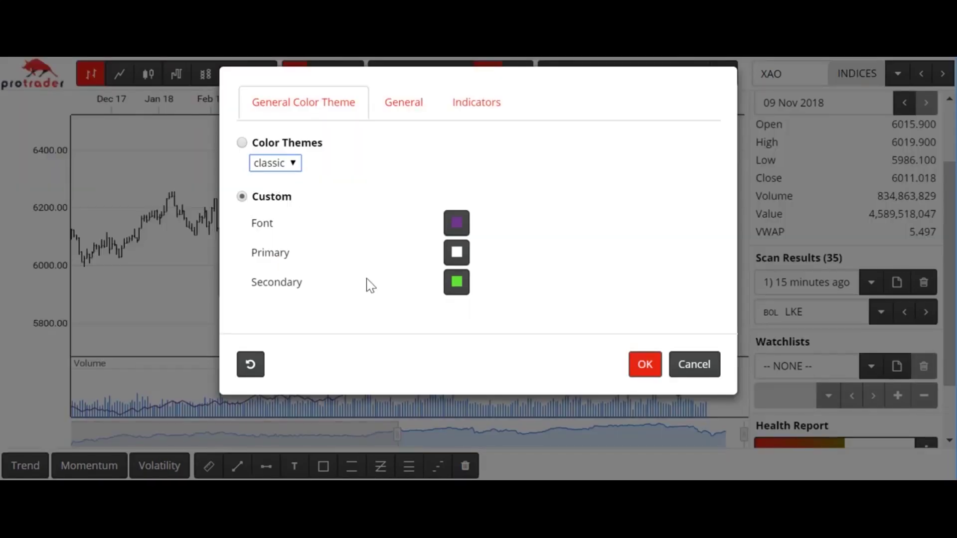
Step: Set the custom theme's secondary color to dark green and apply the settings
left_click(457, 284)
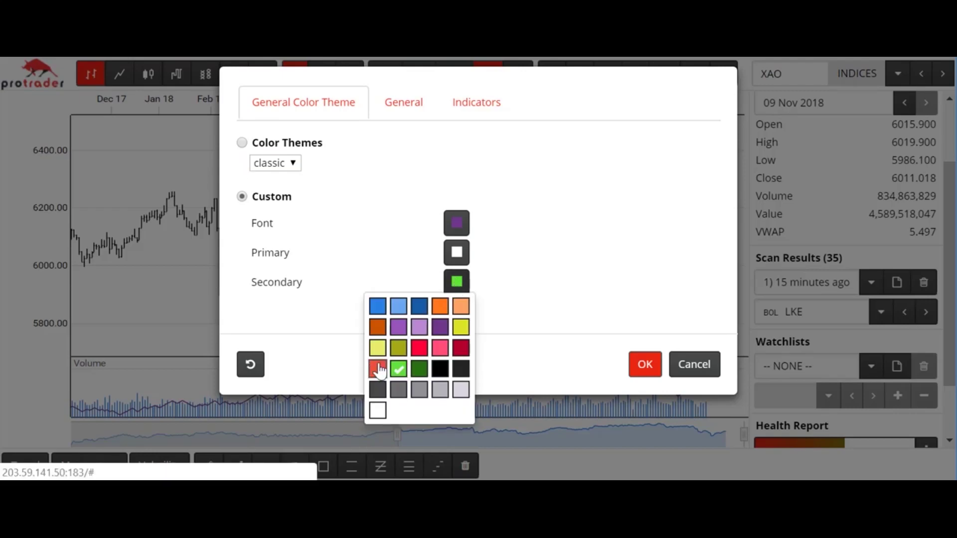
left_click(379, 370)
left_click(646, 369)
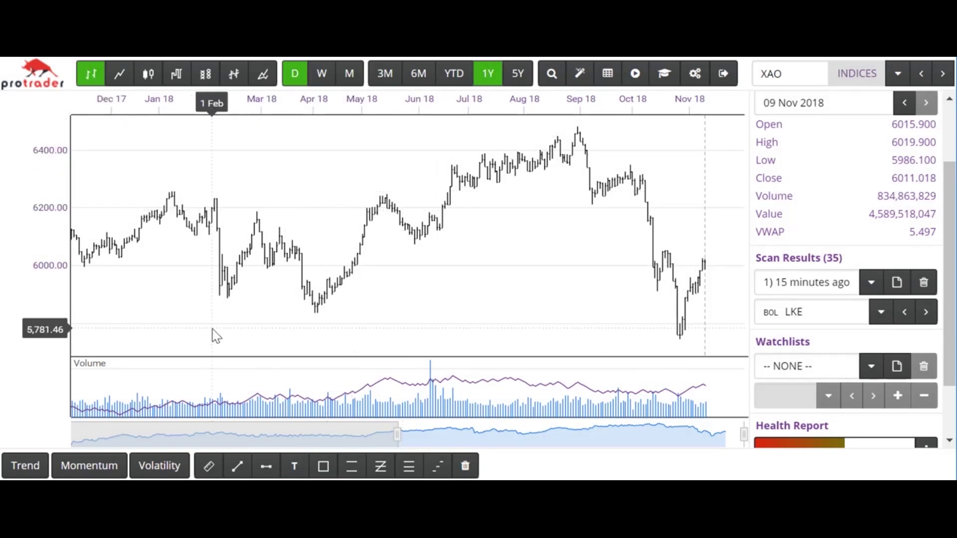
Step: Add the MACD trend indicator below the XAO chart and remove it again
left_click(25, 468)
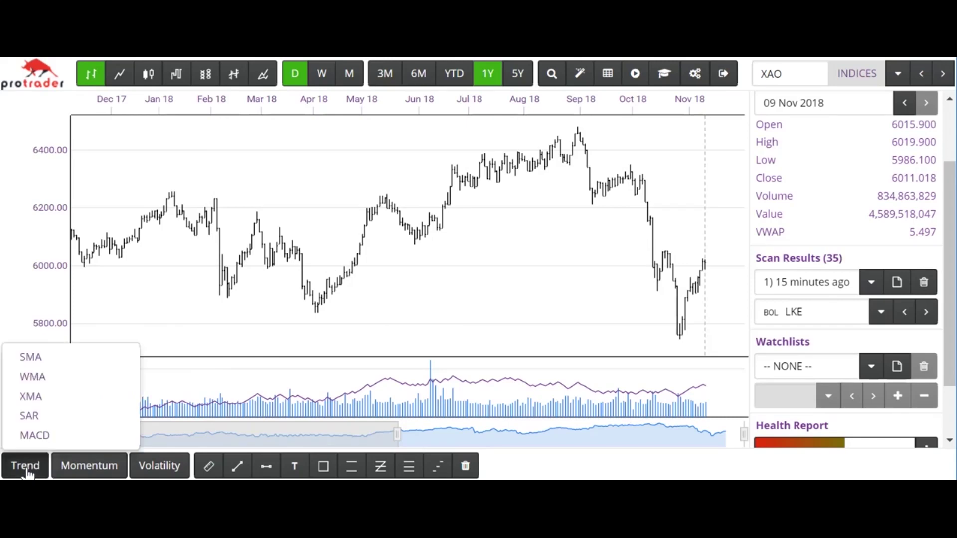
left_click(31, 439)
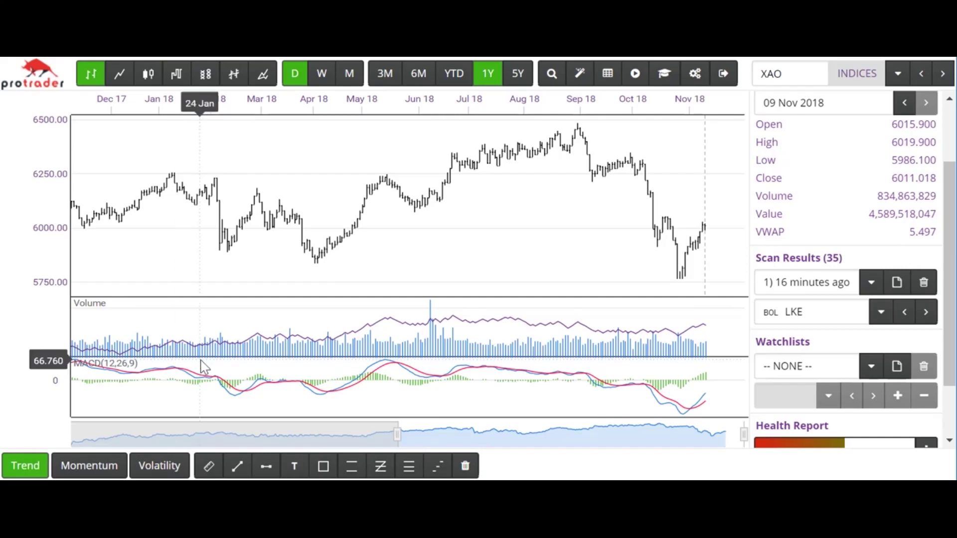
left_click(90, 364)
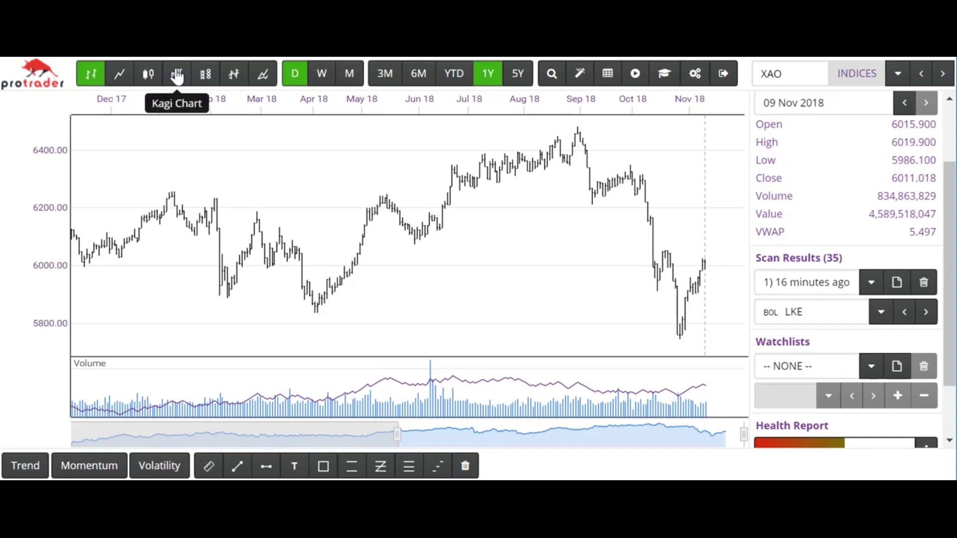
Step: Switch the XAO chart to point and figure and try to set its box size to 60
left_click(206, 77)
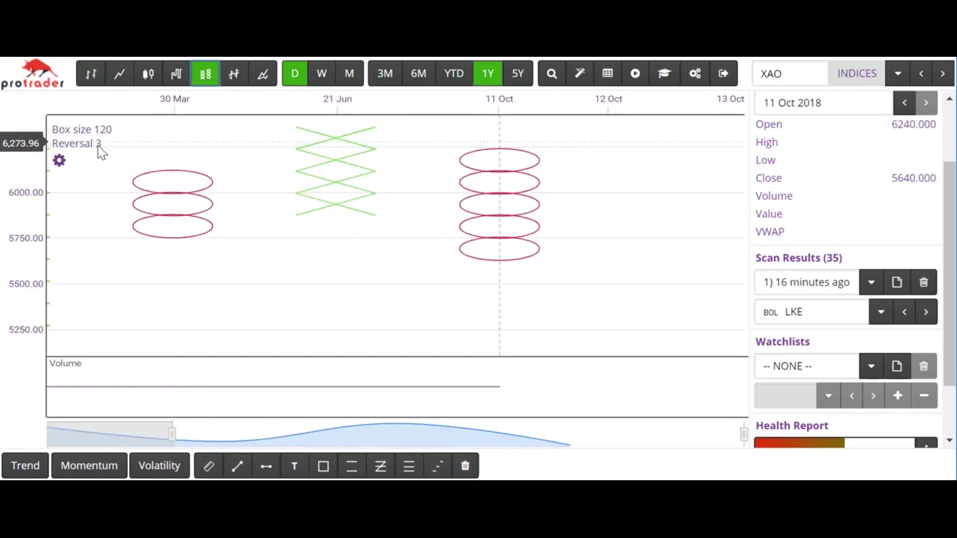
left_click(60, 162)
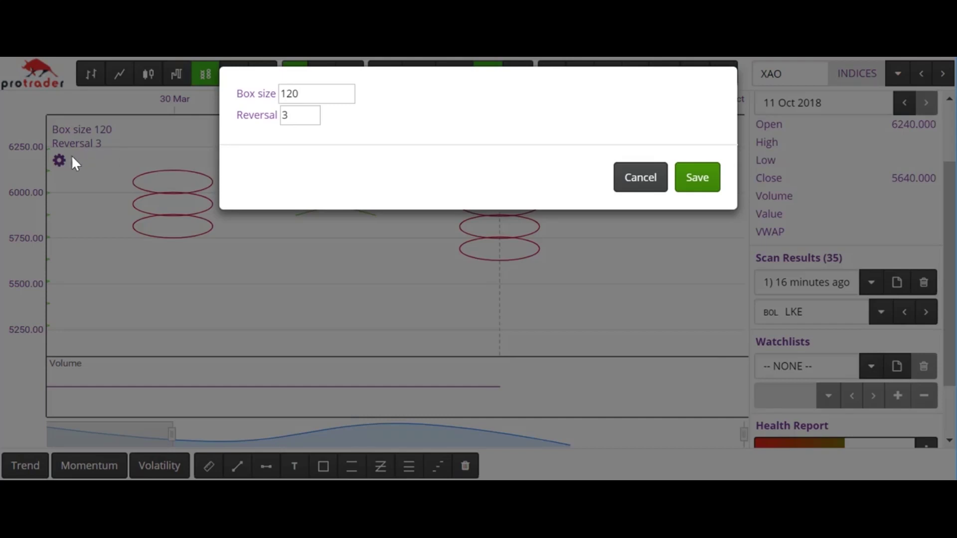
left_click_drag(303, 93, 279, 94)
type("60")
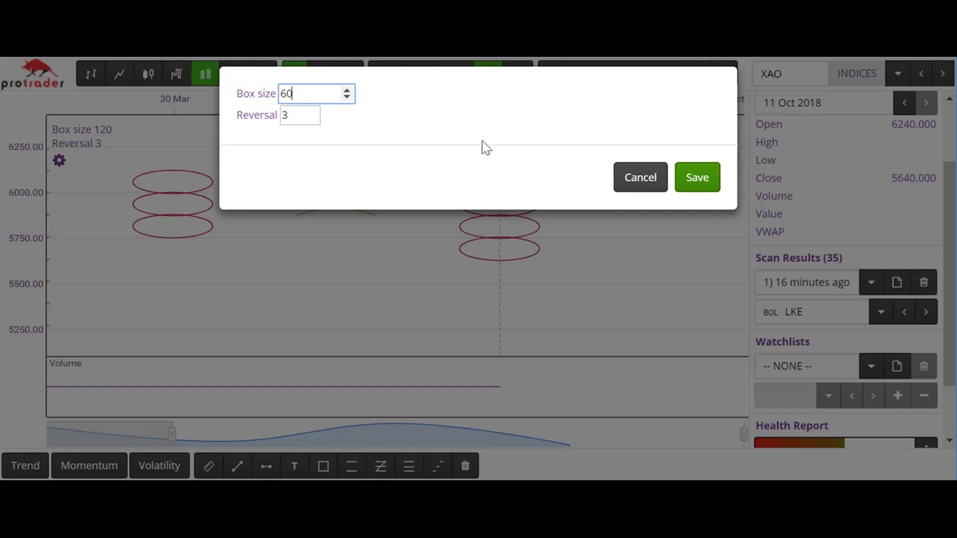
left_click(699, 182)
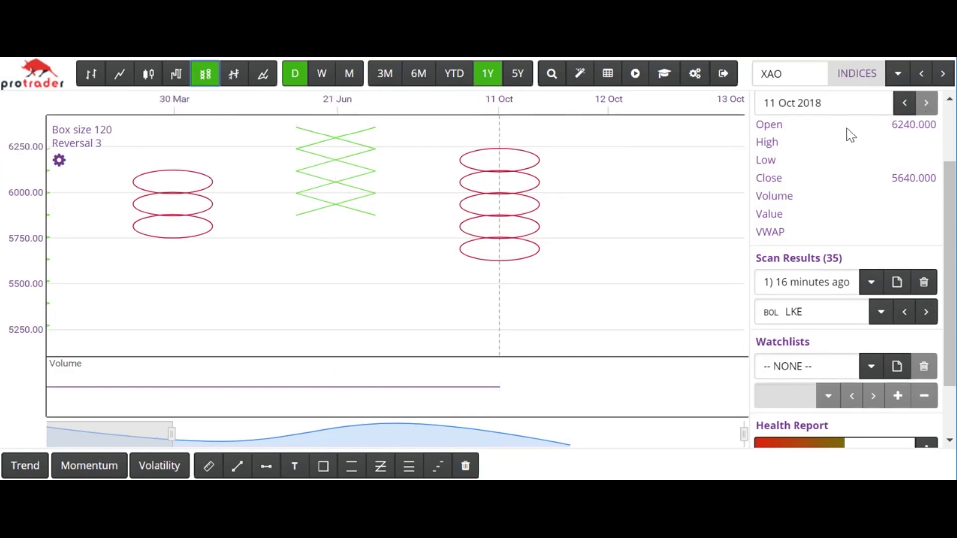
Step: Move on to the LON scan result, check the preset scans, and load AEB from the list of Bollinger scan results
left_click(927, 317)
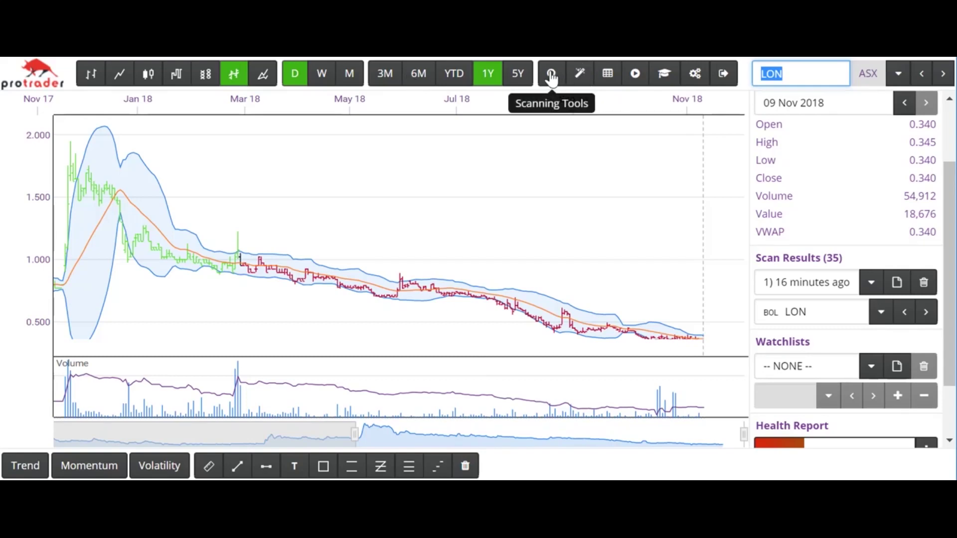
left_click(581, 77)
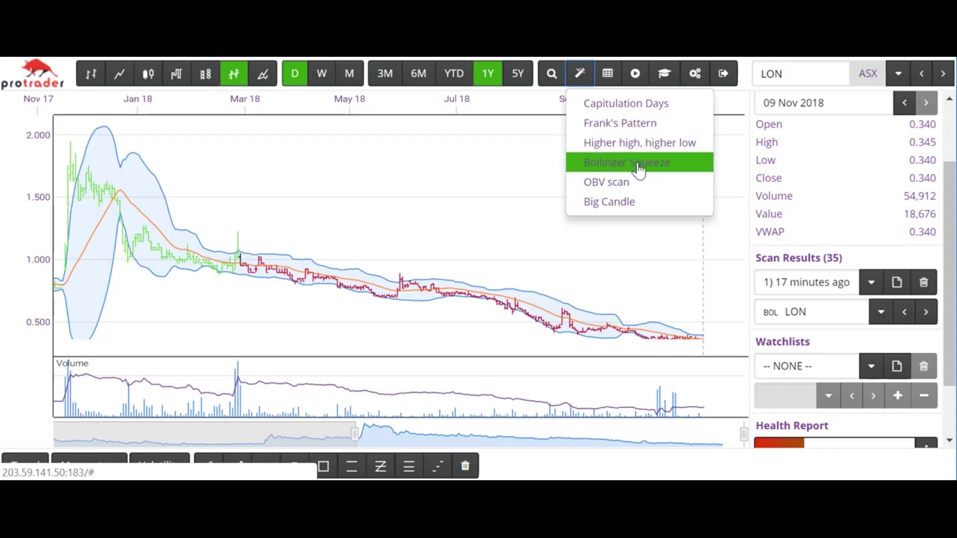
left_click(879, 317)
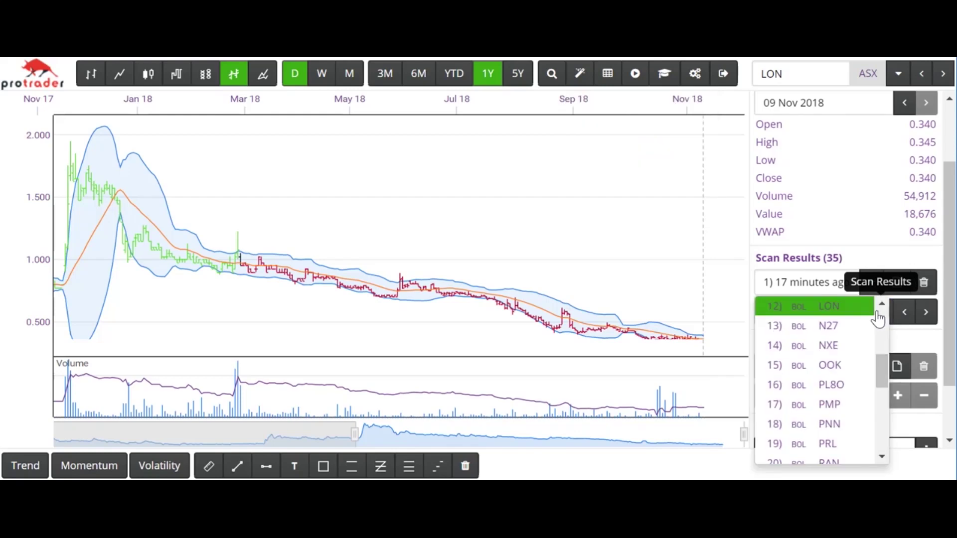
left_click_drag(879, 367, 851, 295)
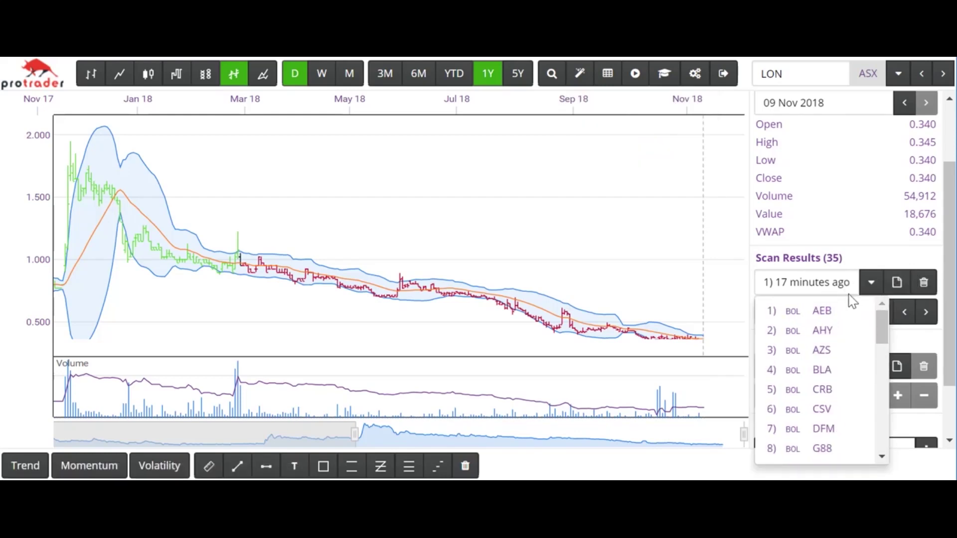
left_click(818, 313)
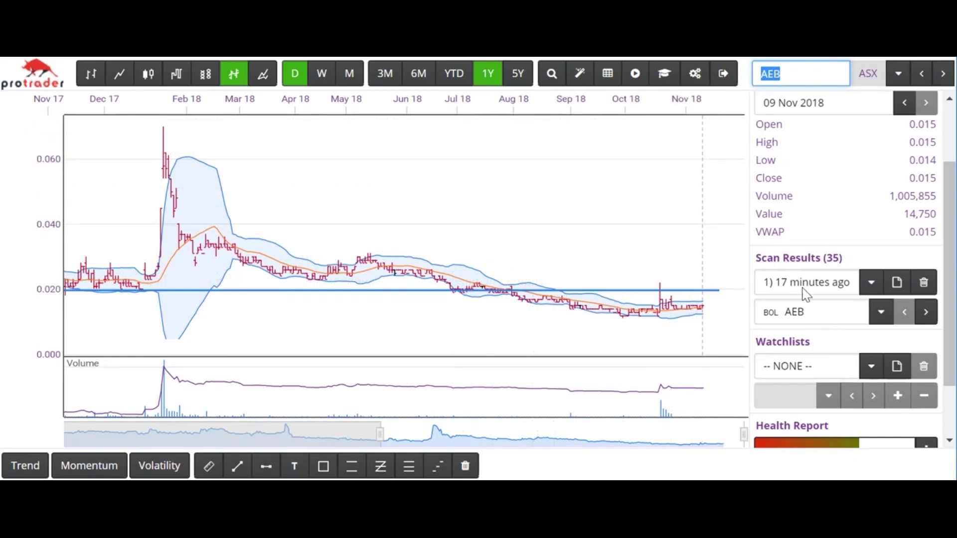
Step: Review the next two scan results, showing AHY over six months and AZS over six months and one year
left_click(926, 314)
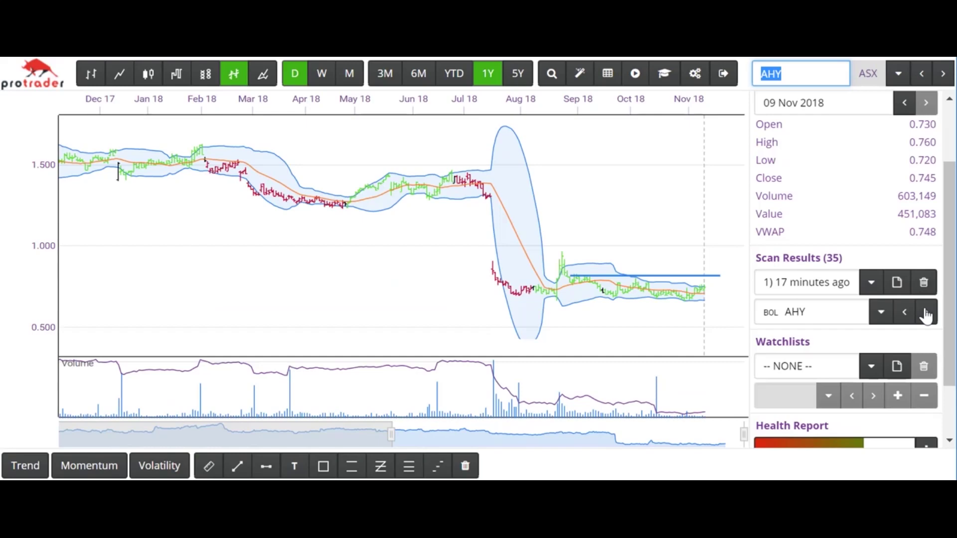
left_click(420, 75)
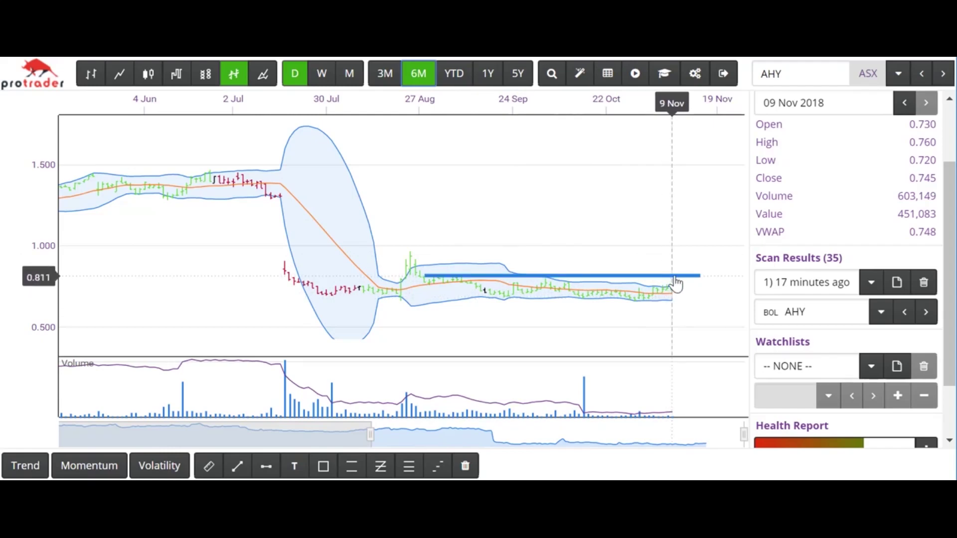
left_click(927, 313)
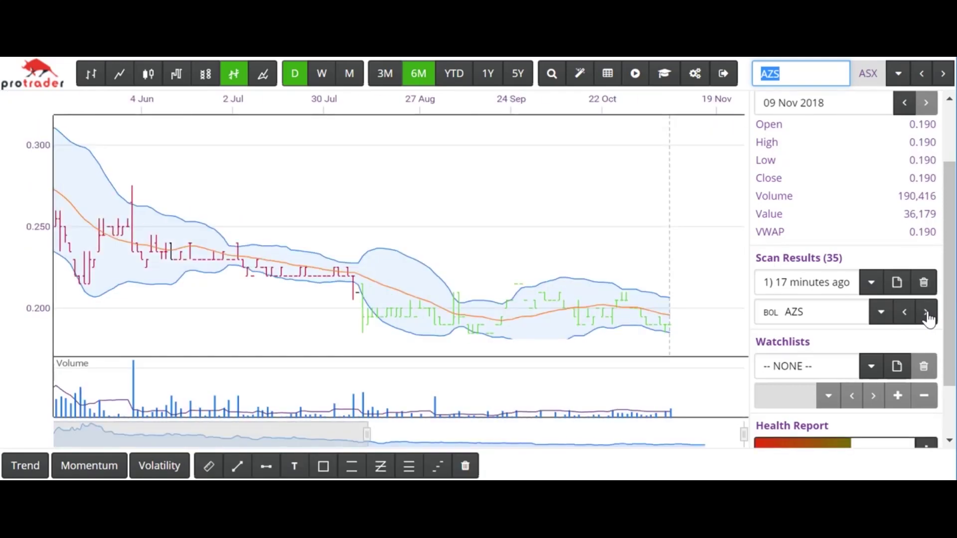
left_click(490, 77)
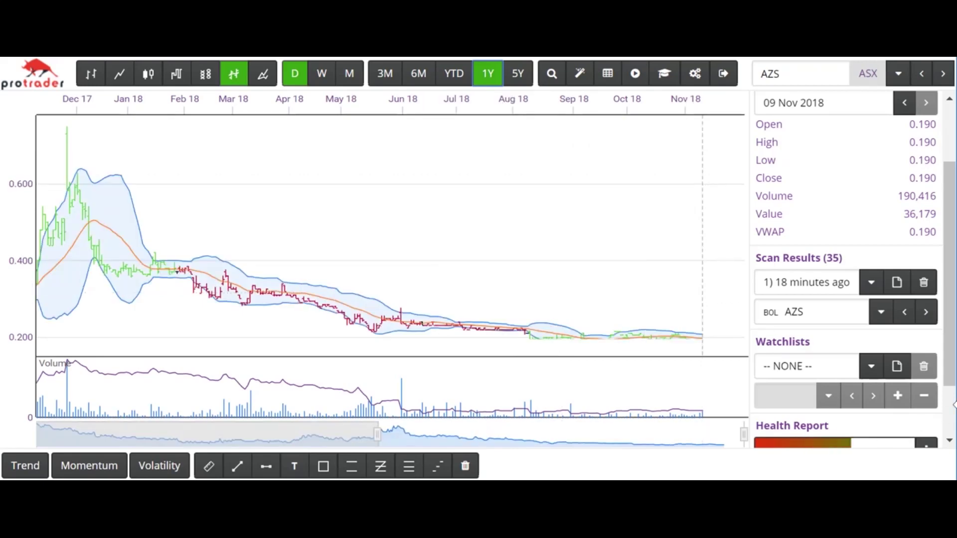
Step: Review the BLA and CRB scan results, comparing each stock's one-year and six-month charts
left_click(922, 313)
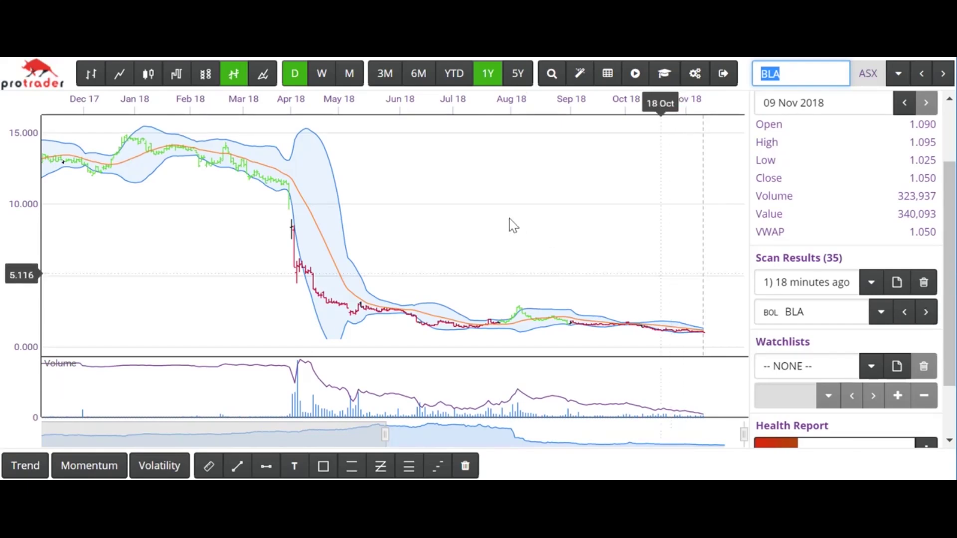
left_click(419, 75)
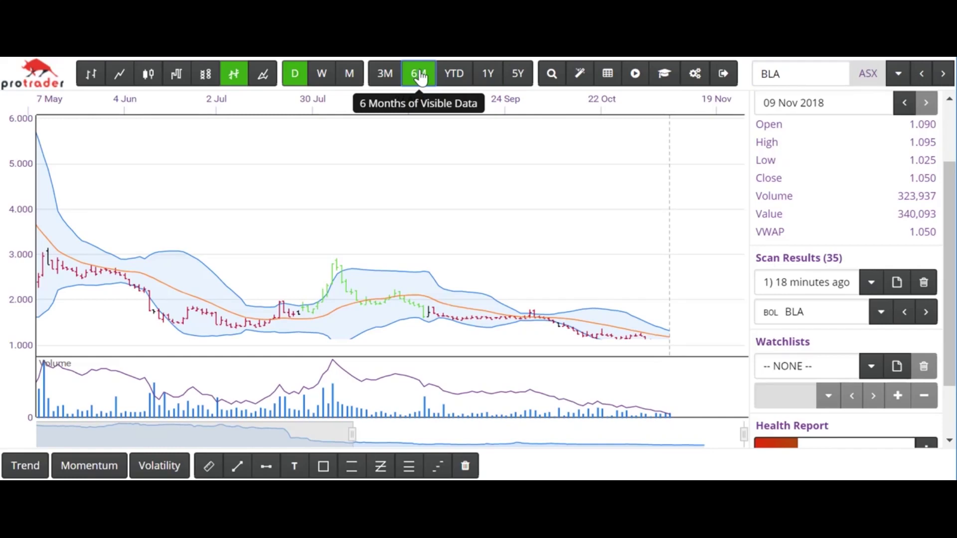
left_click(924, 314)
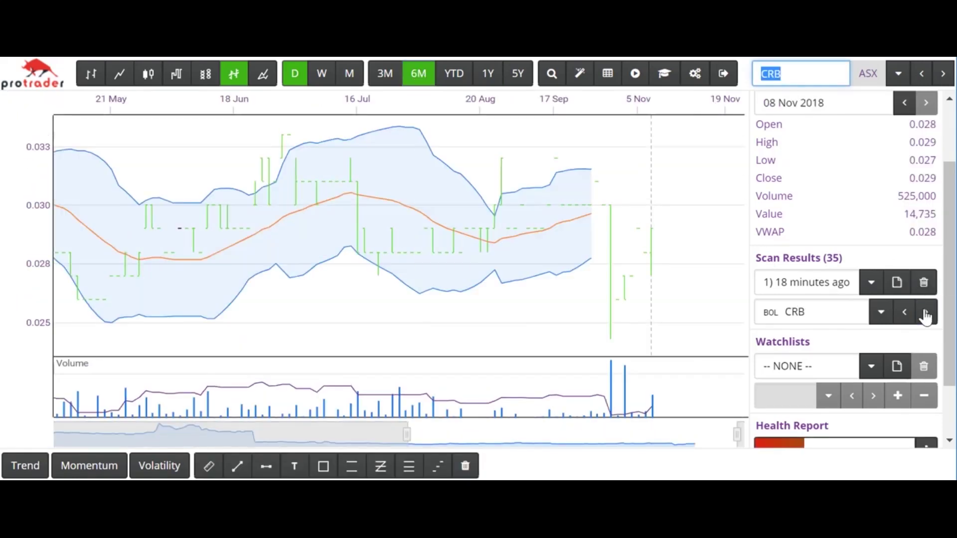
left_click(488, 77)
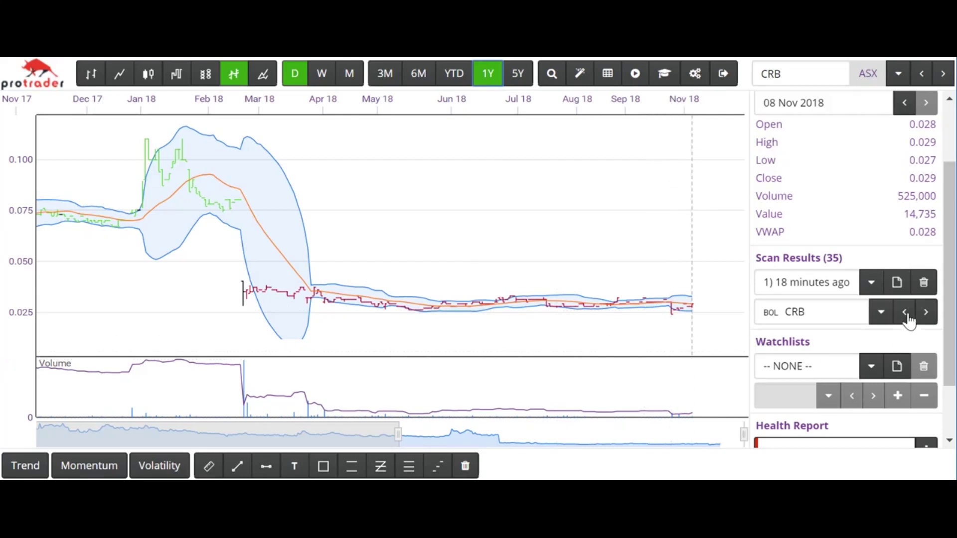
Step: Go through the one-year charts of the scan results CSV, DFM, G88 and GSW
left_click(927, 313)
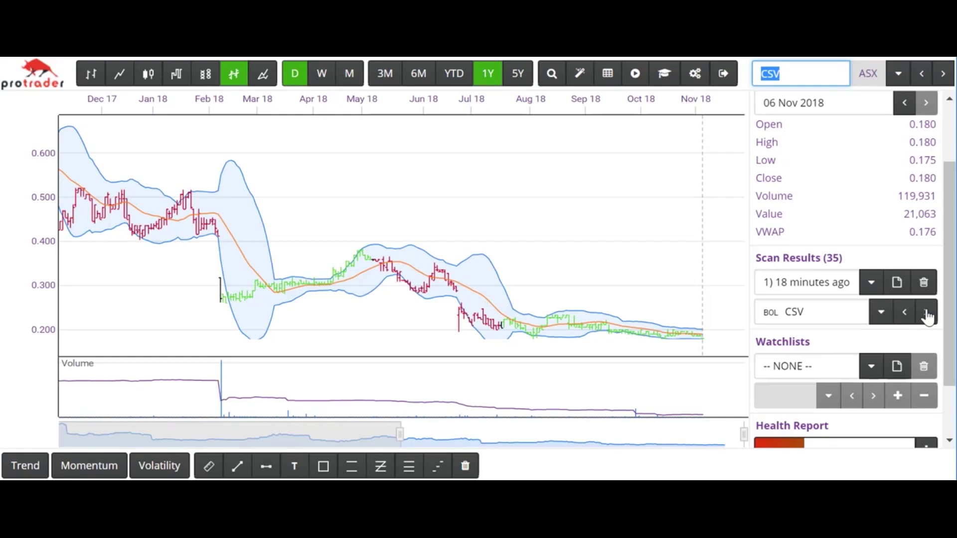
left_click(927, 314)
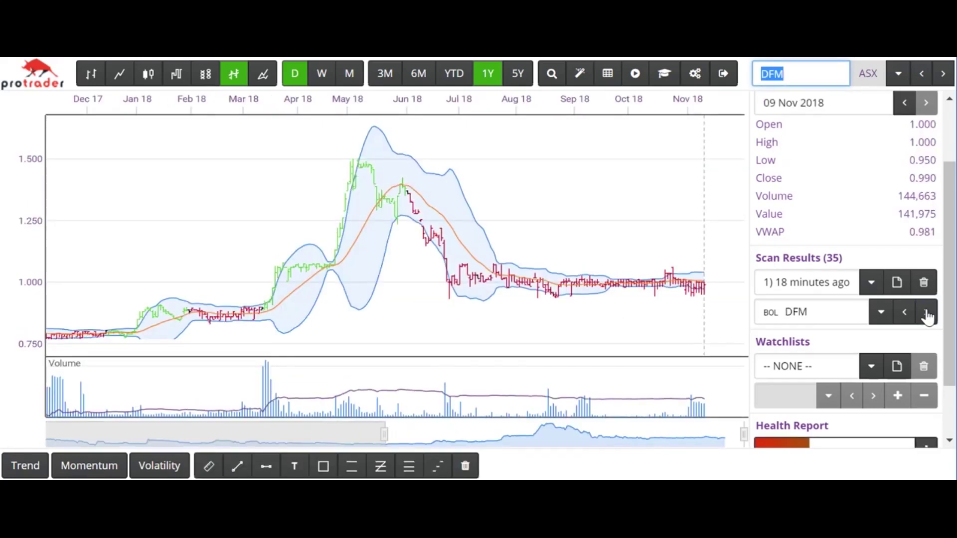
left_click(927, 314)
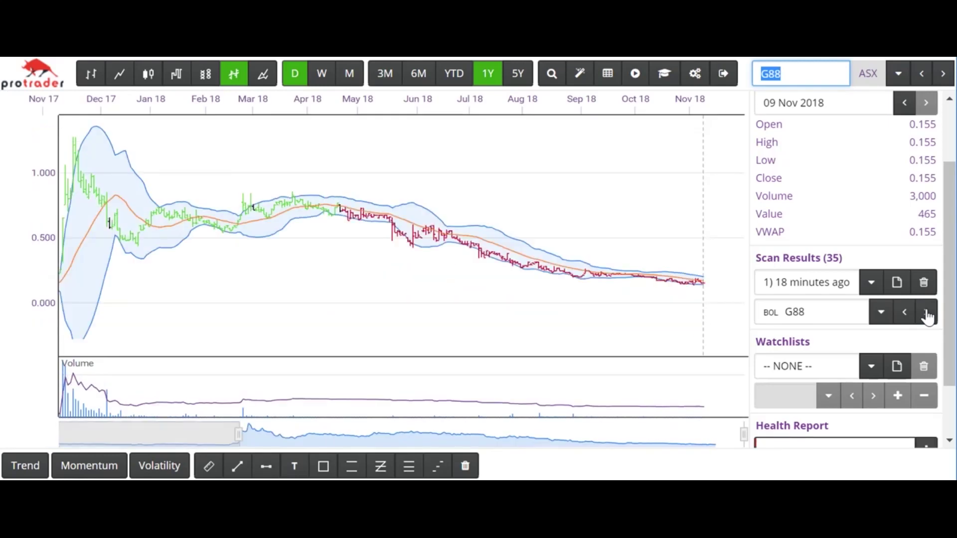
left_click(927, 314)
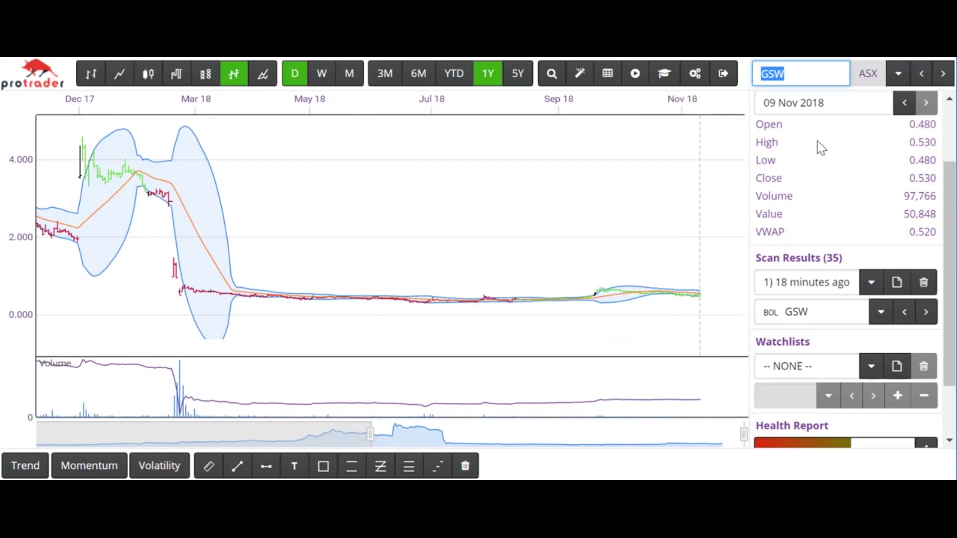
Step: Check the company details and health report for GSW, and view the scan results IOF and LKE
left_click_drag(950, 197, 949, 140)
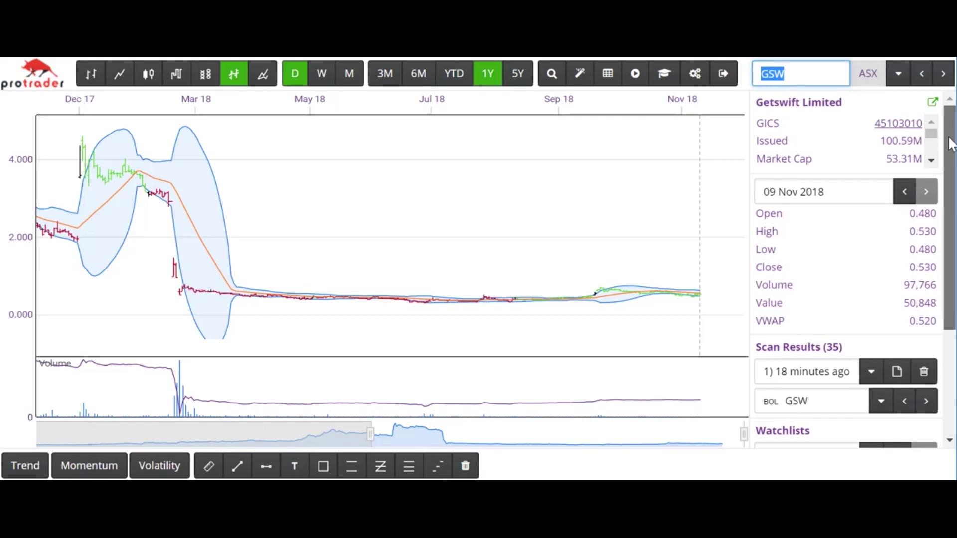
left_click_drag(951, 145, 952, 248)
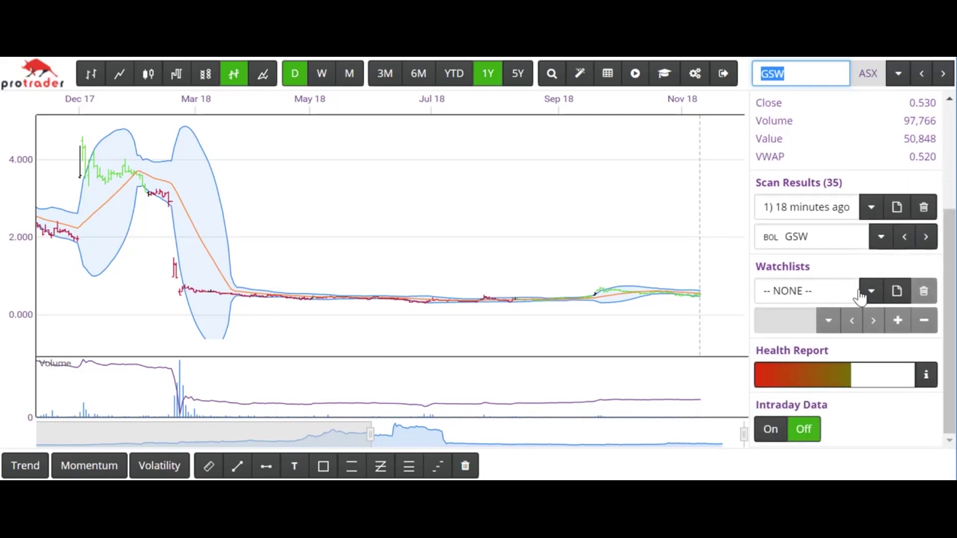
left_click(926, 239)
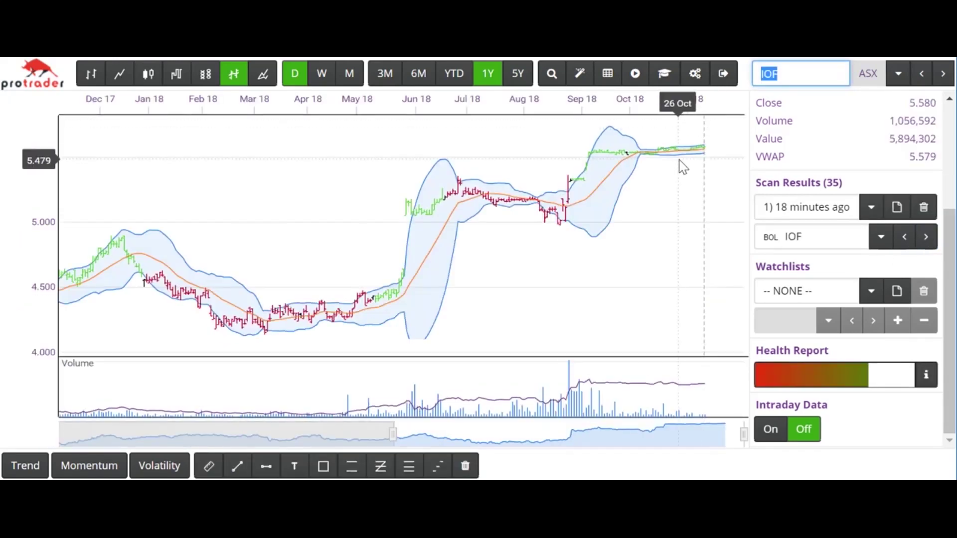
left_click(926, 237)
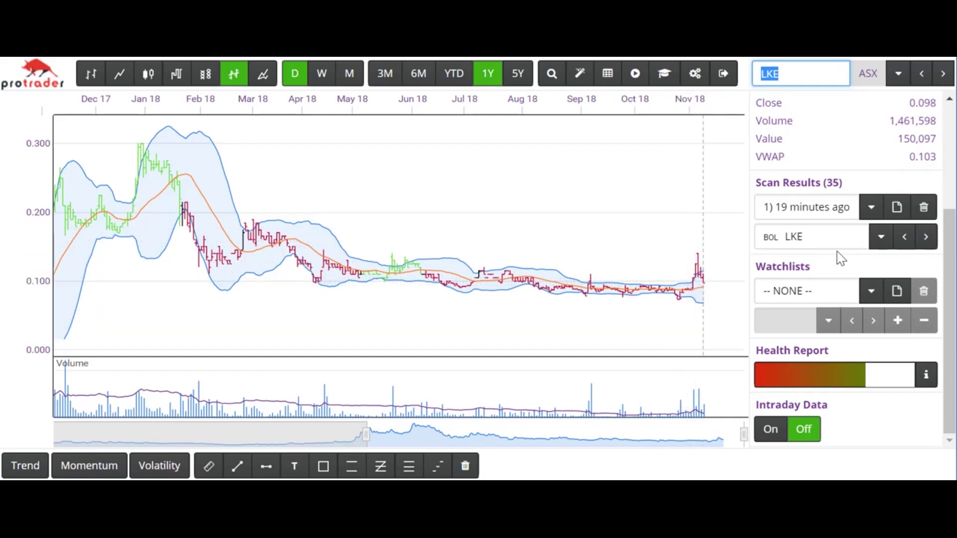
Step: Advance through LON to the N27 scan result and rescale its price axis so all the price bars fit
left_click(923, 244)
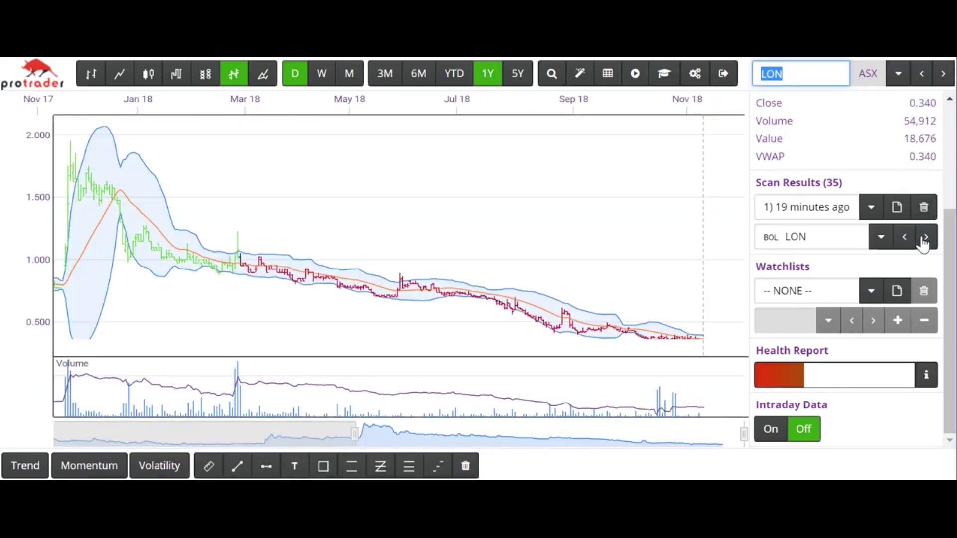
left_click(924, 243)
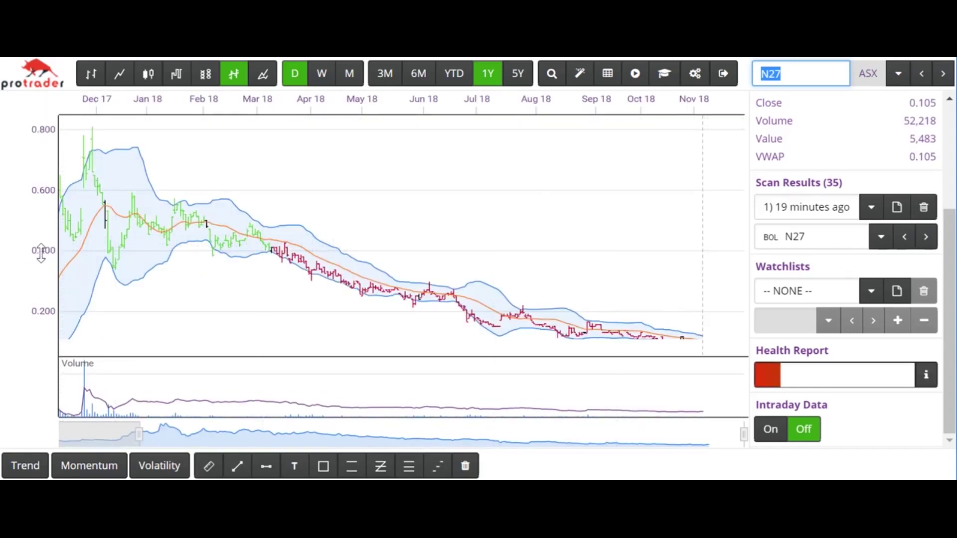
left_click_drag(42, 251, 47, 221)
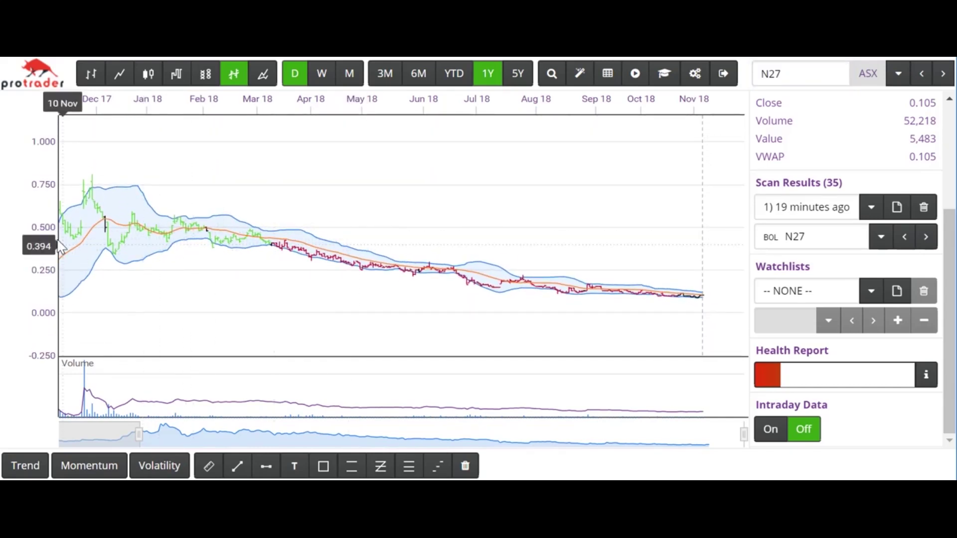
mouse_move(42, 228)
left_mouse_down()
mouse_move(49, 267)
mouse_move(49, 215)
left_mouse_up()
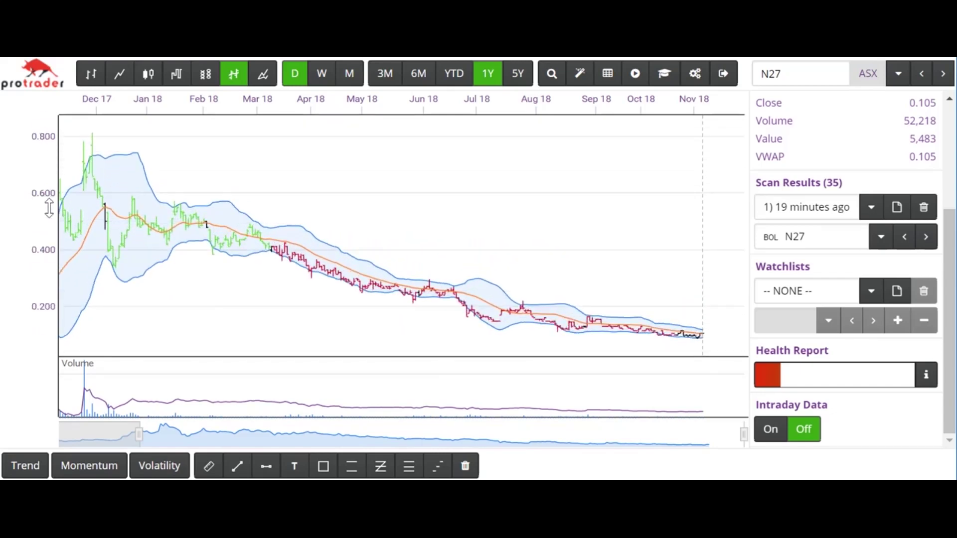
Step: View the scan results NXE and OOK, and dismiss the Facebook notification
left_click(927, 239)
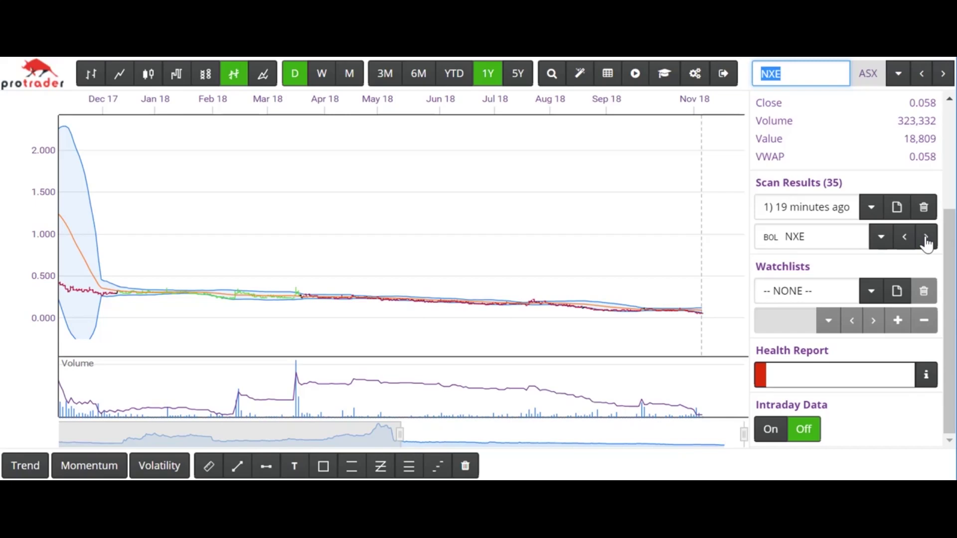
left_click(926, 239)
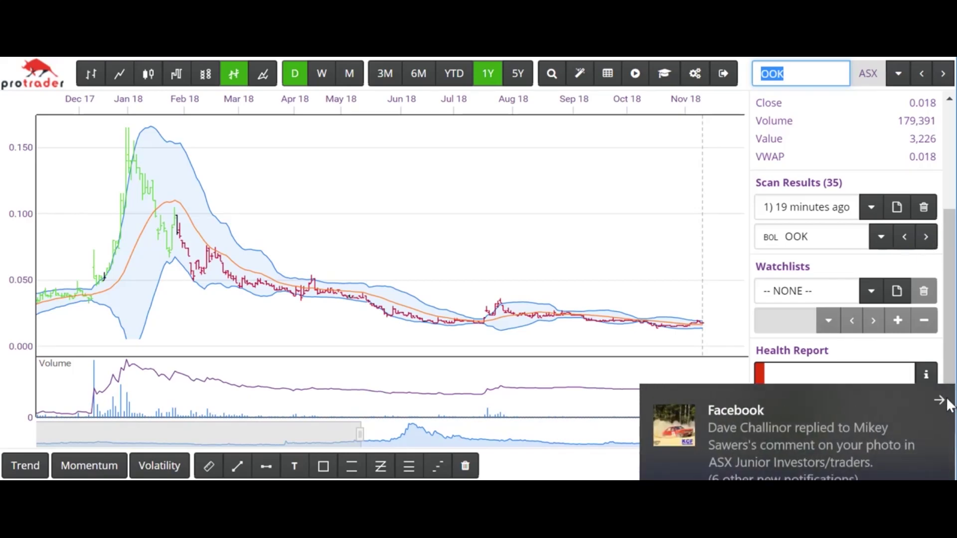
left_click(941, 402)
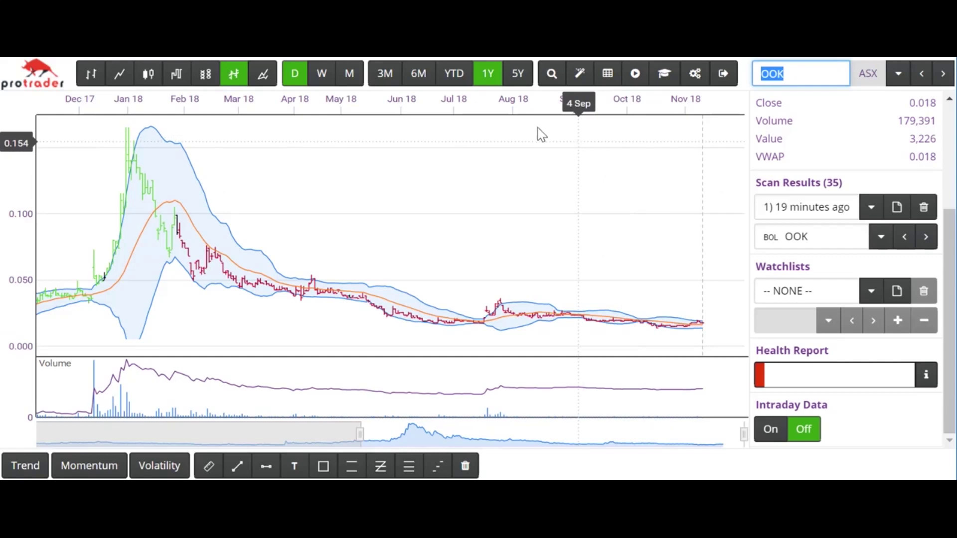
Step: Run the Capitulation Days scan on daily data for all ASX stocks, with volume 2 times the previous 5 days' average
left_click(581, 75)
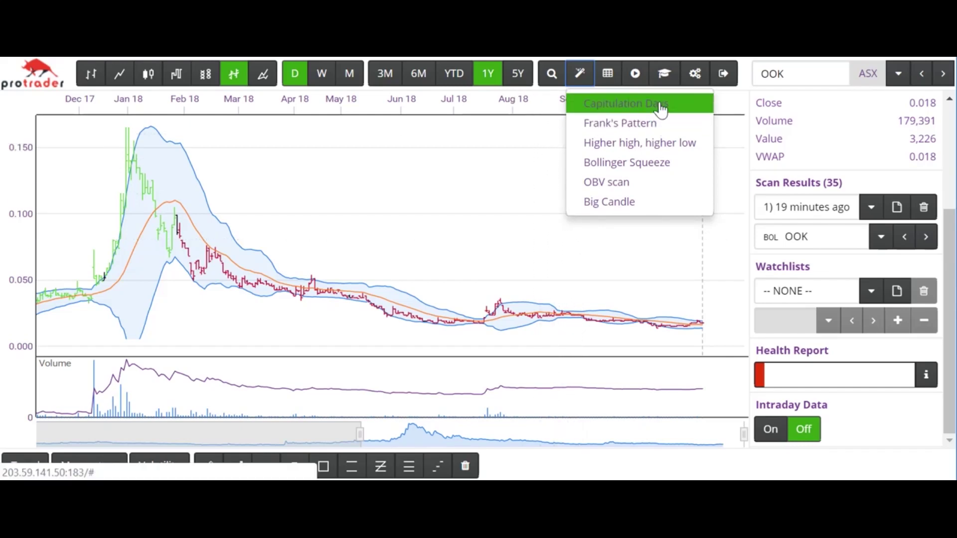
left_click(621, 110)
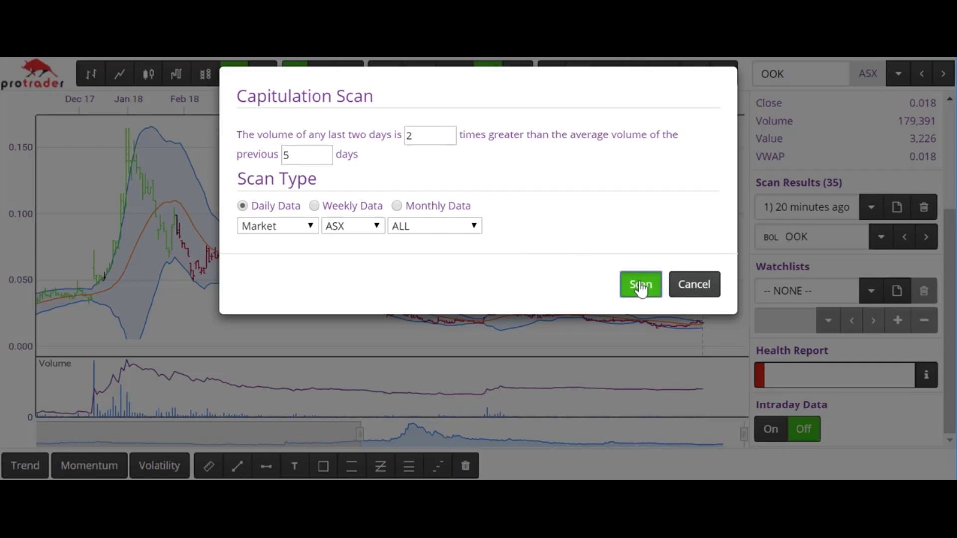
left_click(642, 286)
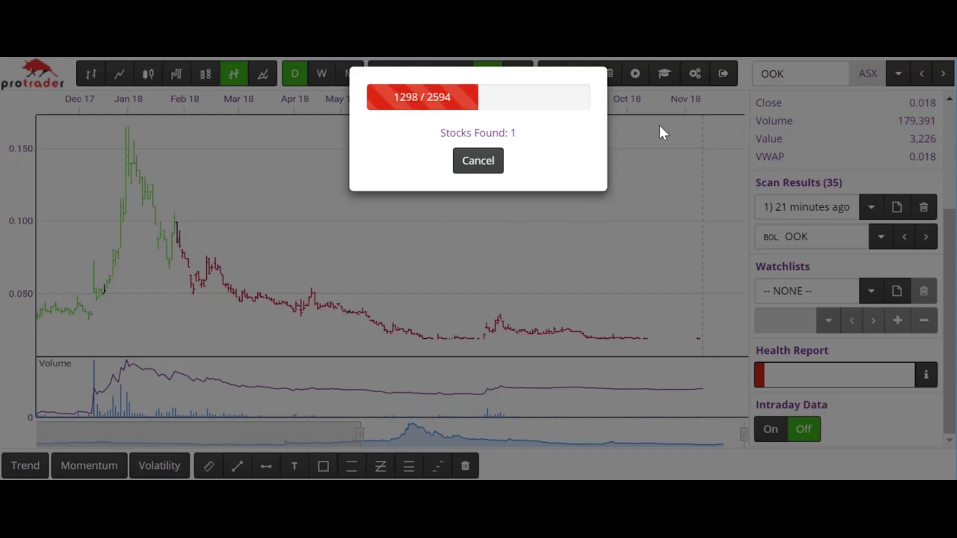
Step: Stop the running Capitulation Days scan and show 3 months of data for the ISD result
left_click(478, 162)
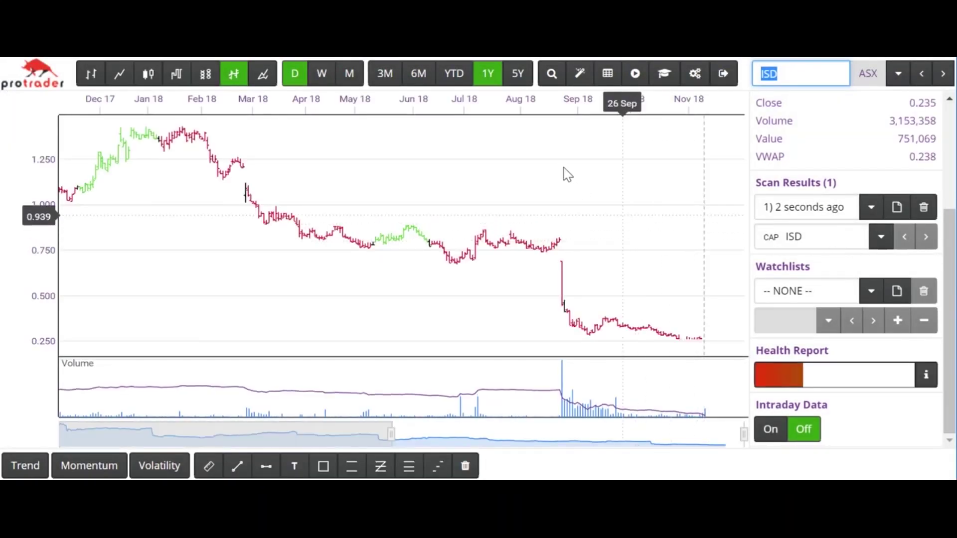
left_click(385, 75)
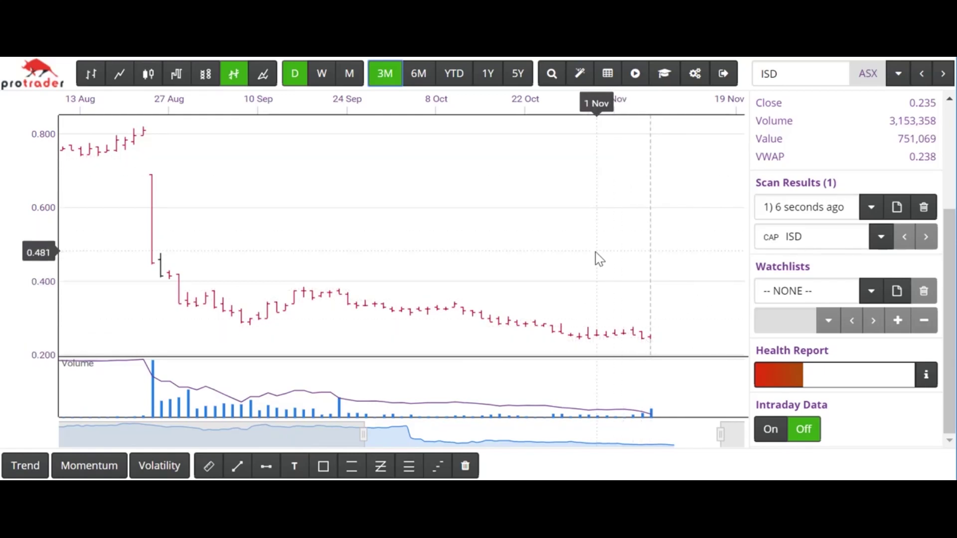
Step: Run the Higher High Higher Low scan on daily data for all ASX market stocks
left_click(580, 75)
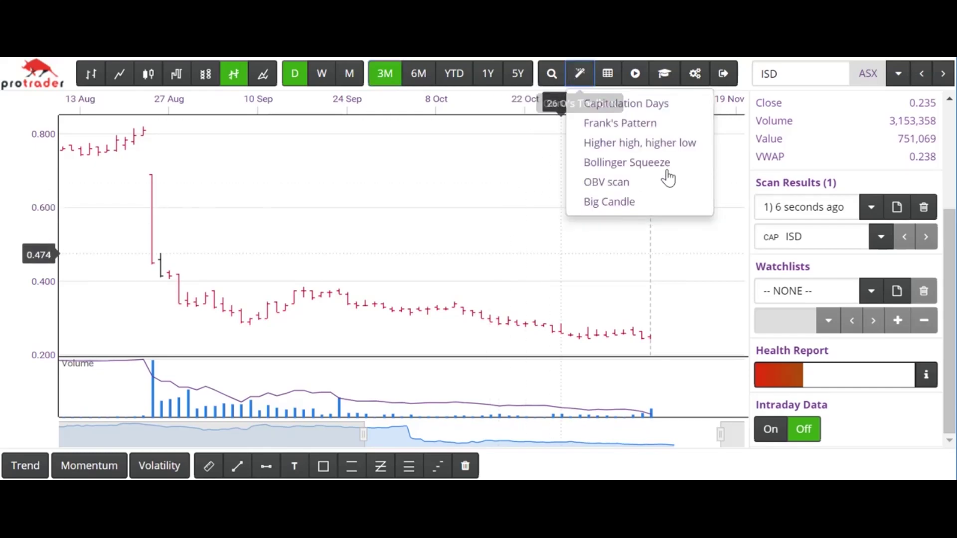
left_click(607, 144)
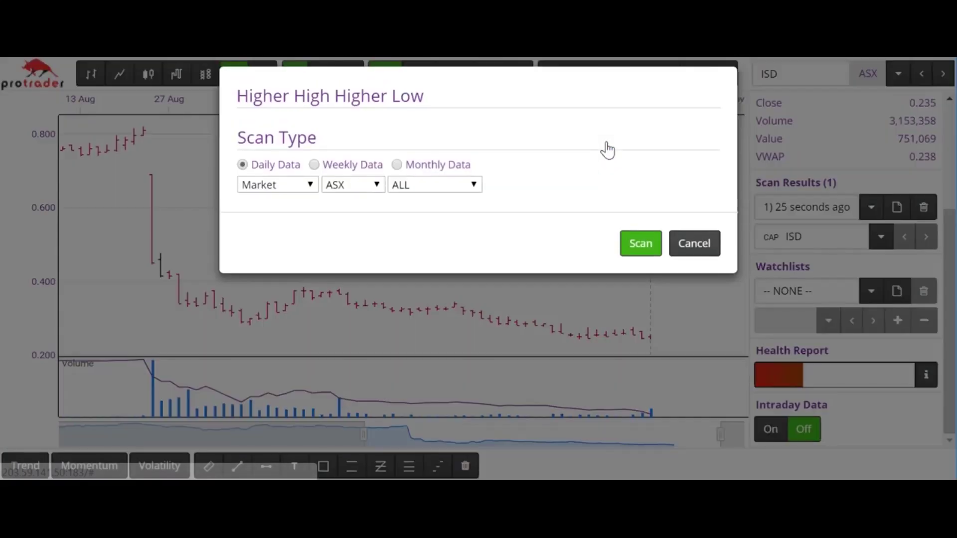
left_click(642, 244)
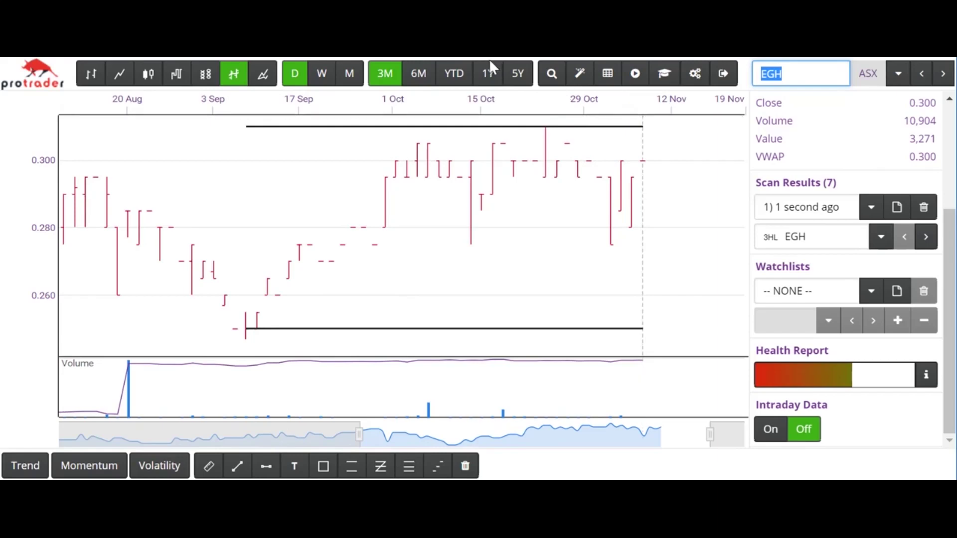
Step: Show 6 months of visible data and step through the scan results EGH, EXL, FET, HRL, IMD, MRP and SCP
left_click(420, 74)
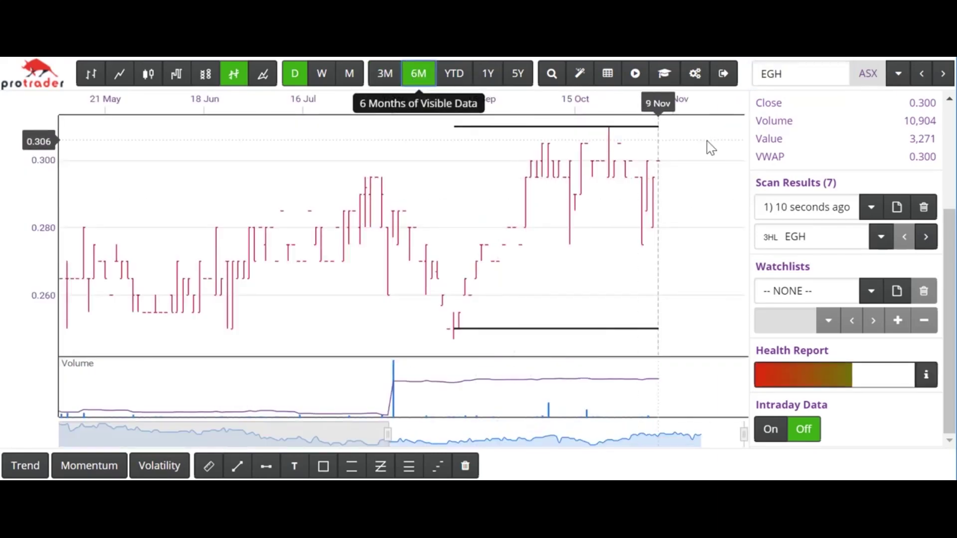
left_click(926, 239)
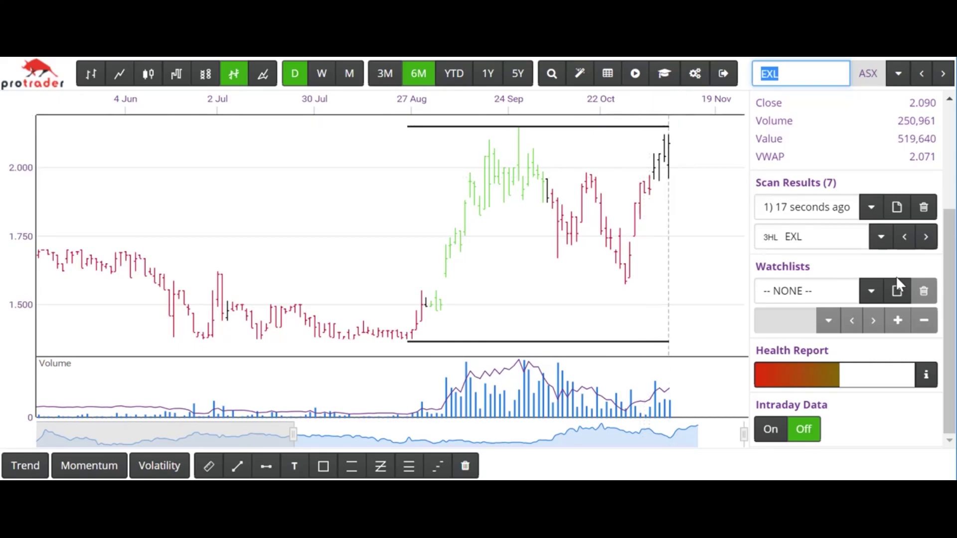
left_click(925, 239)
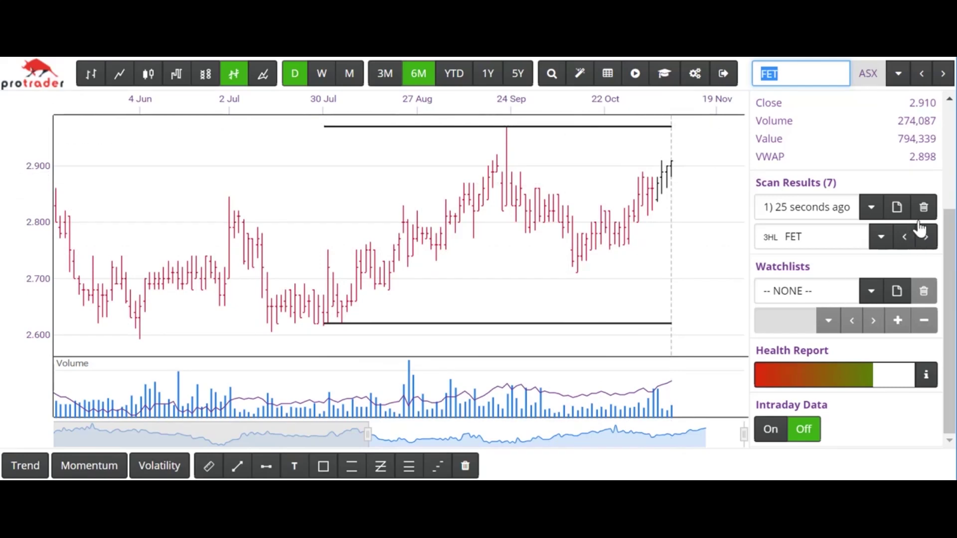
left_click(925, 238)
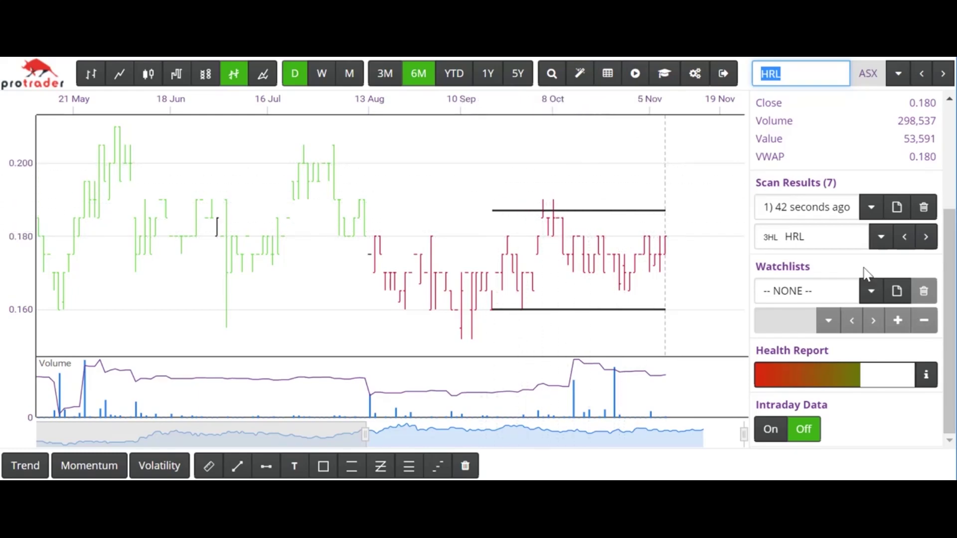
left_click(927, 237)
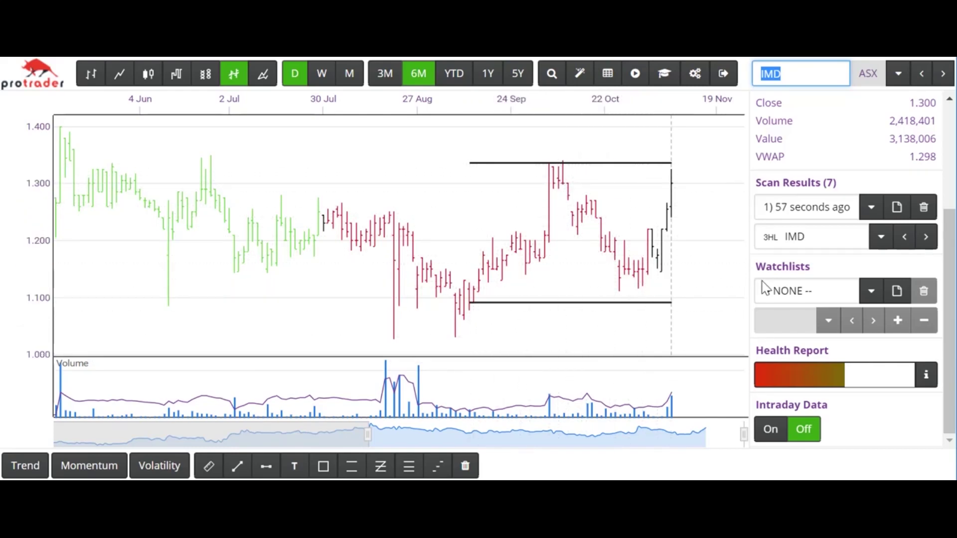
left_click(924, 239)
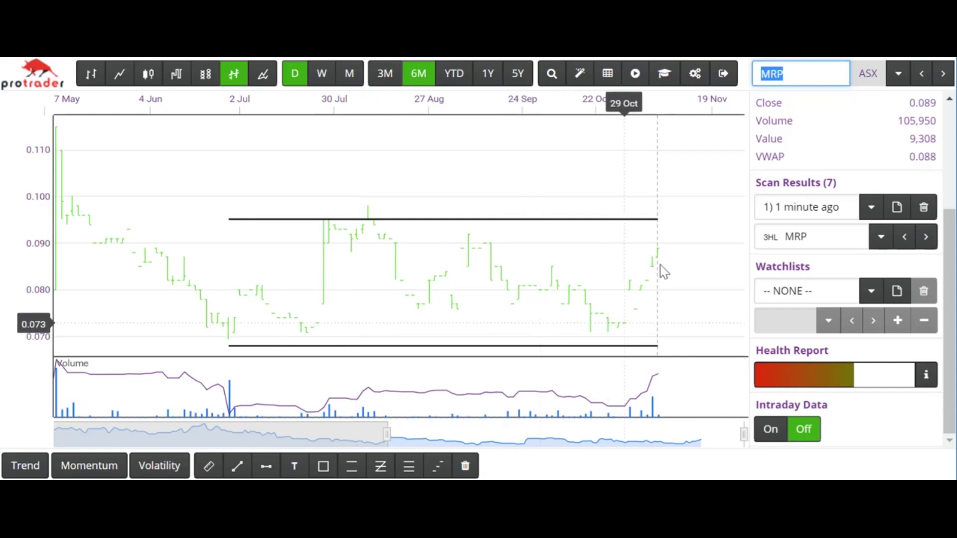
left_click(925, 242)
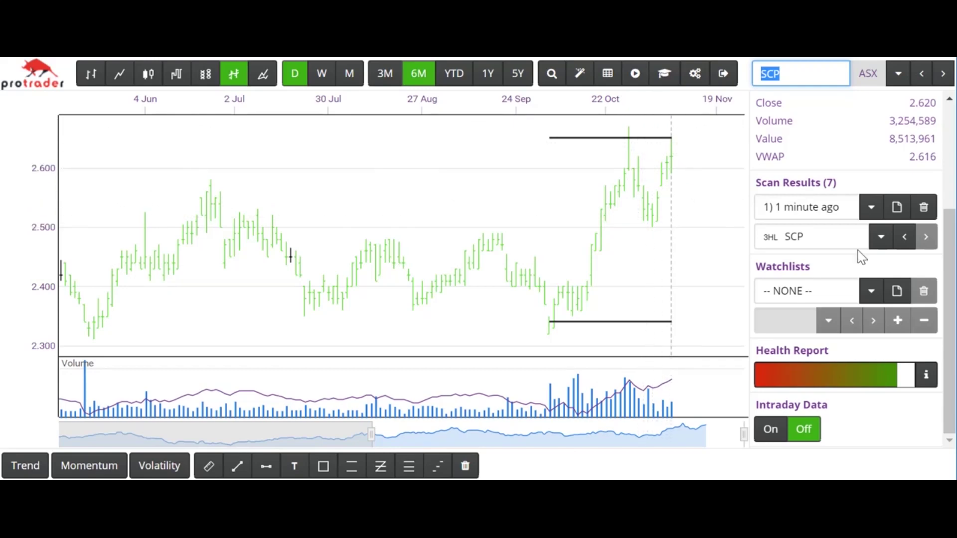
left_click(926, 239)
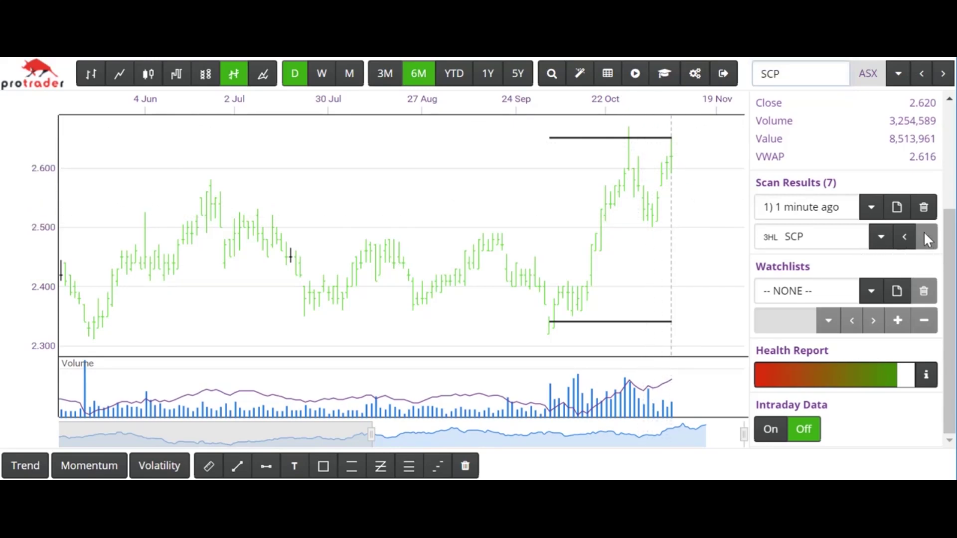
left_click(581, 75)
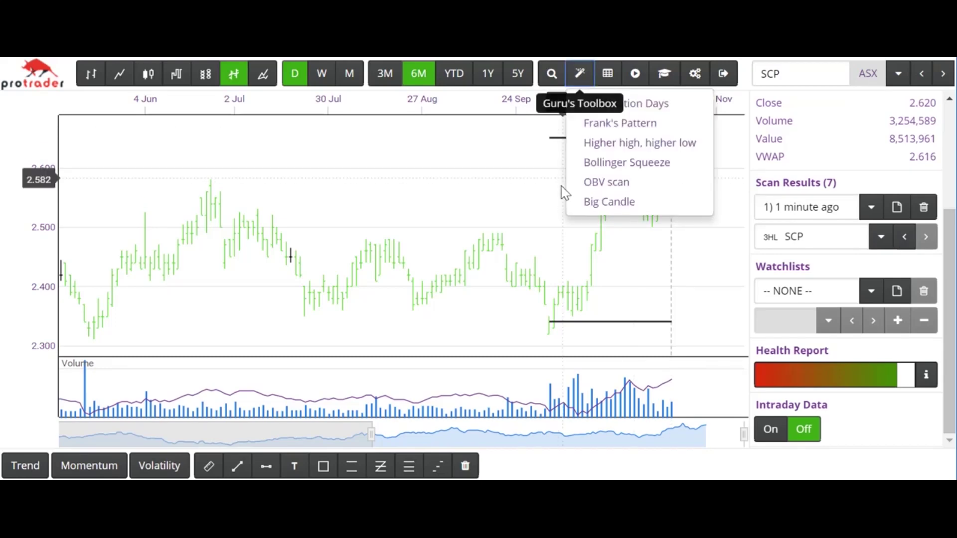
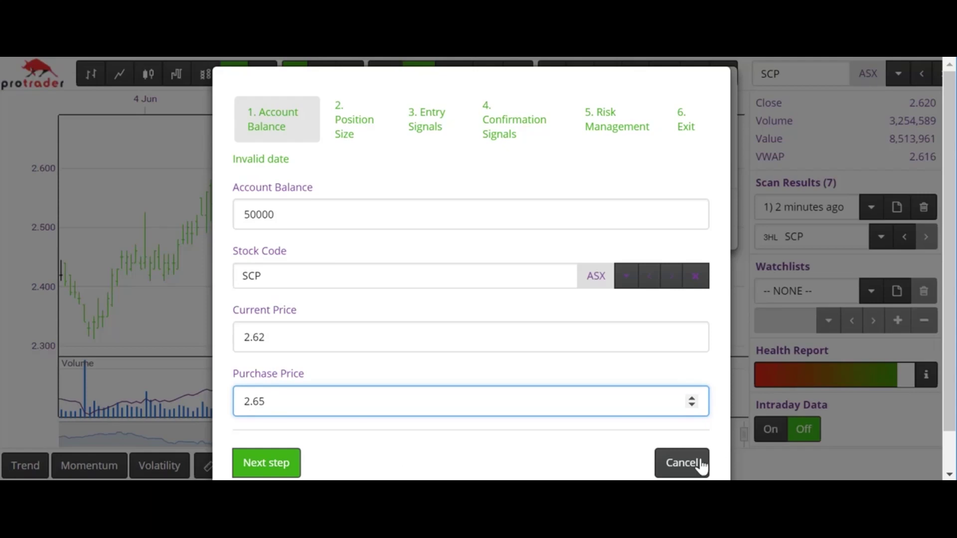
Step: Continue the SCP trade plan to Position Size, setting the stop loss to 2.46 and the portfolio risk to 2%
left_click(255, 464)
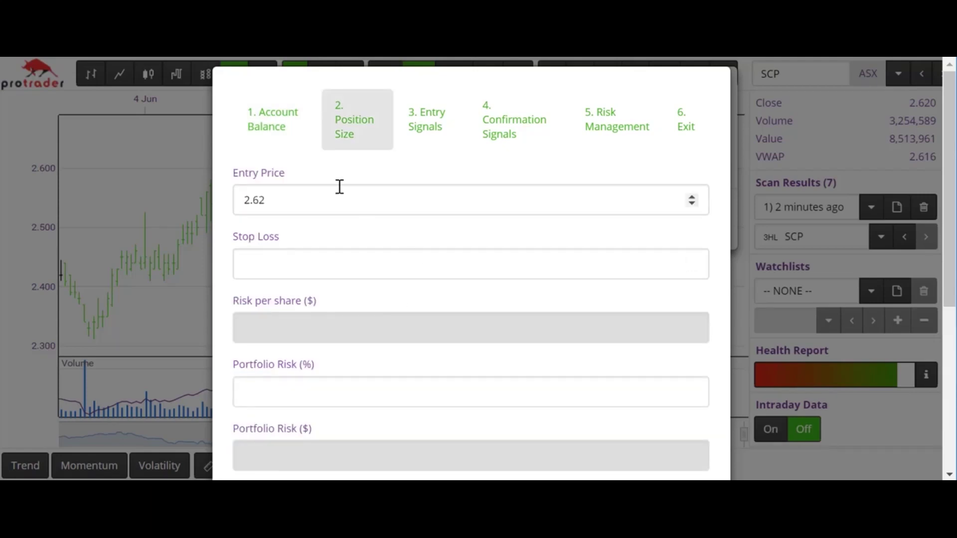
left_click(244, 267)
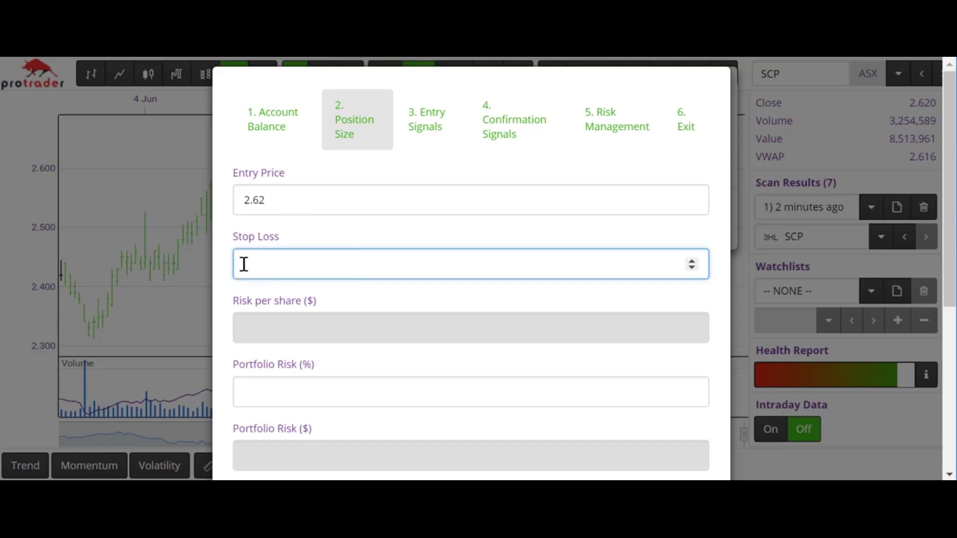
type("2.46")
mouse_move(272, 327)
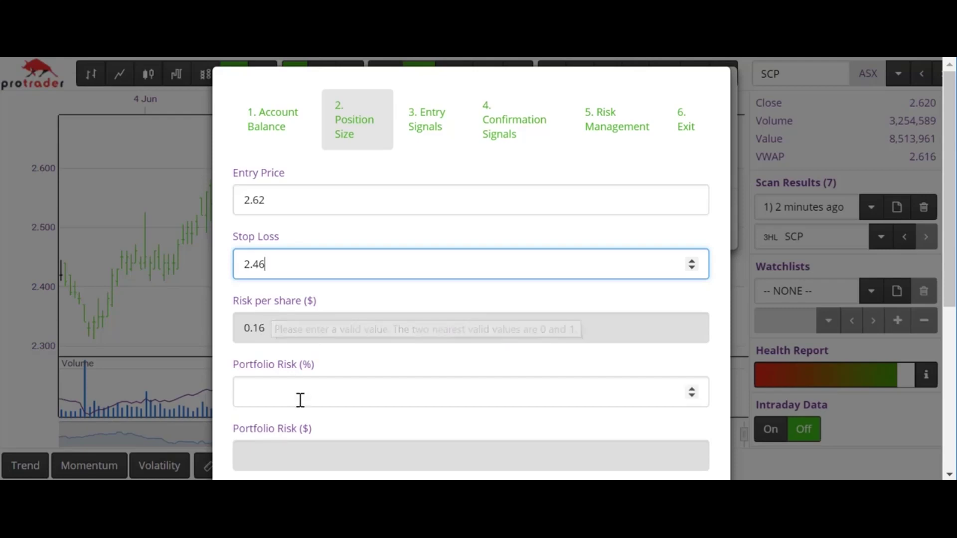
left_click(264, 393)
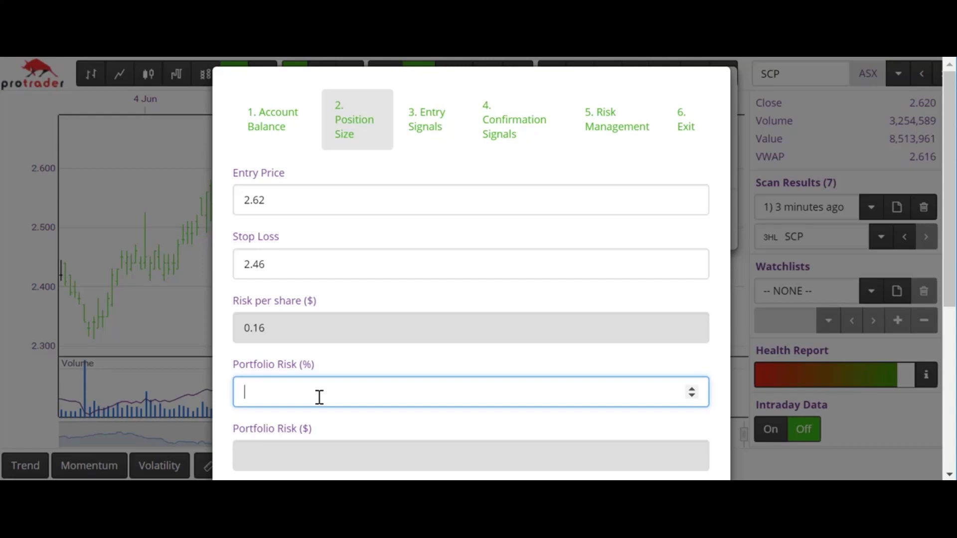
type("2")
scroll(953, 227, "down", 3)
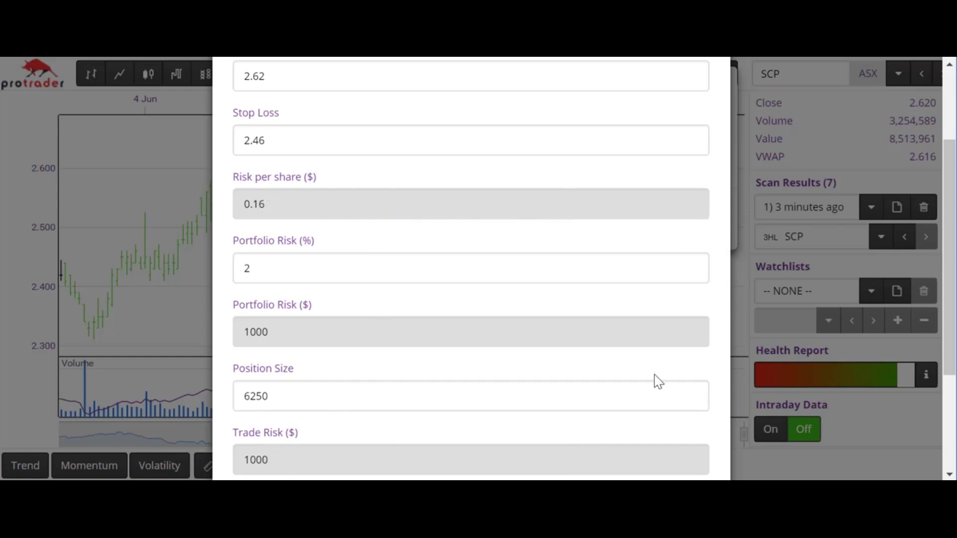
scroll(950, 194, "down", 1)
scroll(950, 194, "down", 2)
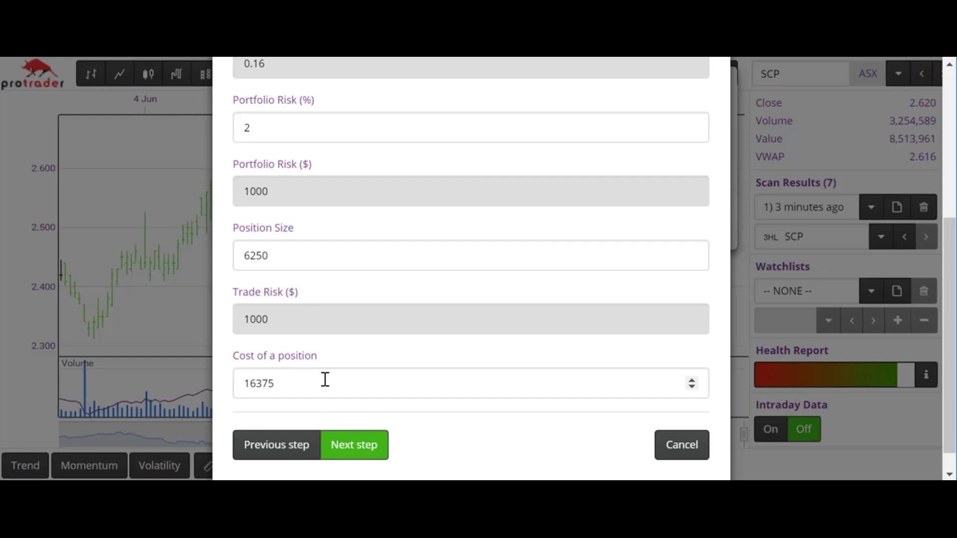
Step: Set the cost of the position to 12000 and continue to the entry signals
left_click(280, 384)
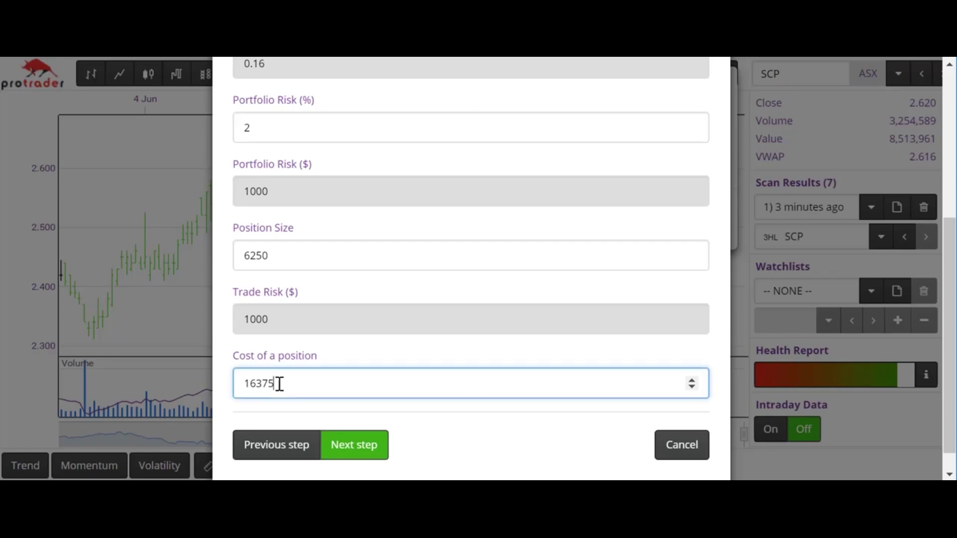
key("BackSpace")
key("BackSpace")
key("BackSpace")
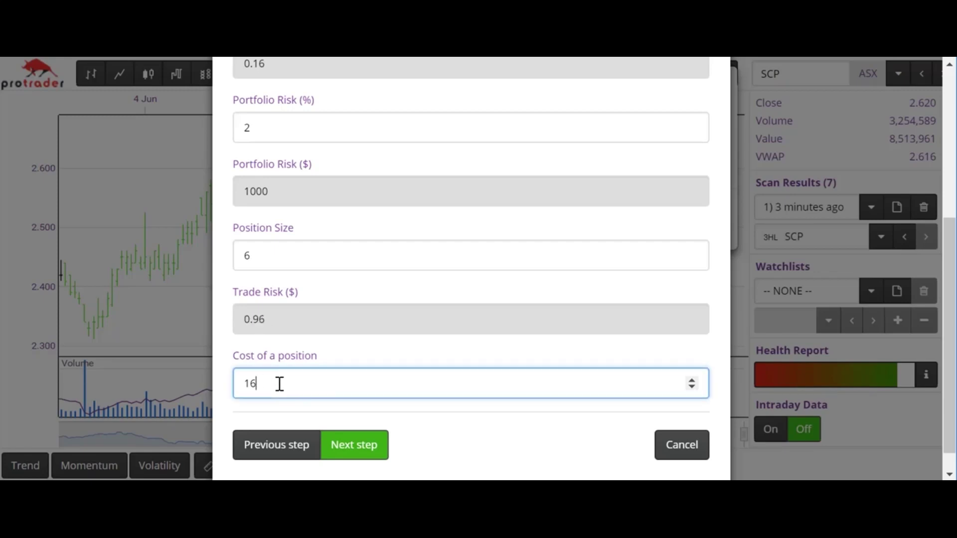
key("BackSpace")
type("2000")
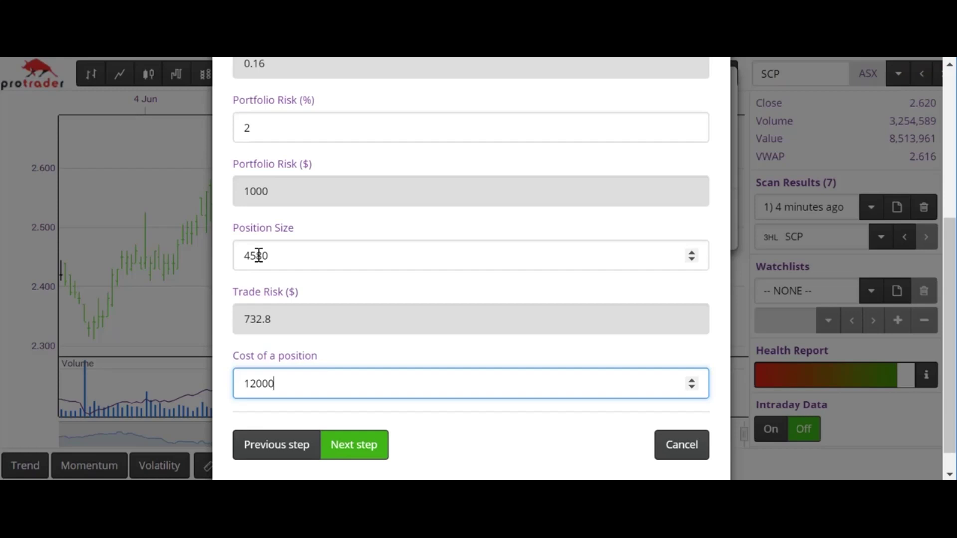
left_click(359, 452)
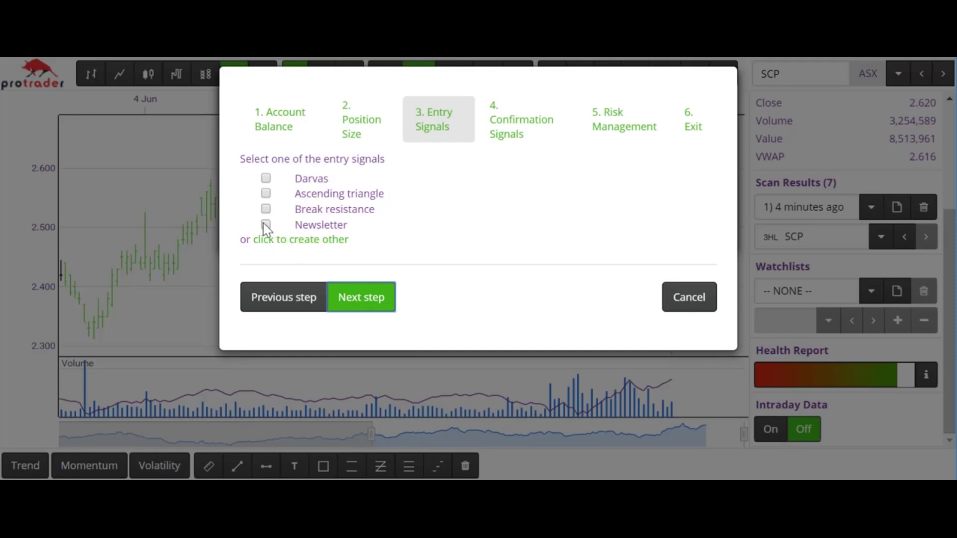
Step: Create a custom entry signal named "hot tip" for the trade plan and continue to the confirmation signals
left_click(304, 240)
left_click(262, 137)
type("ho")
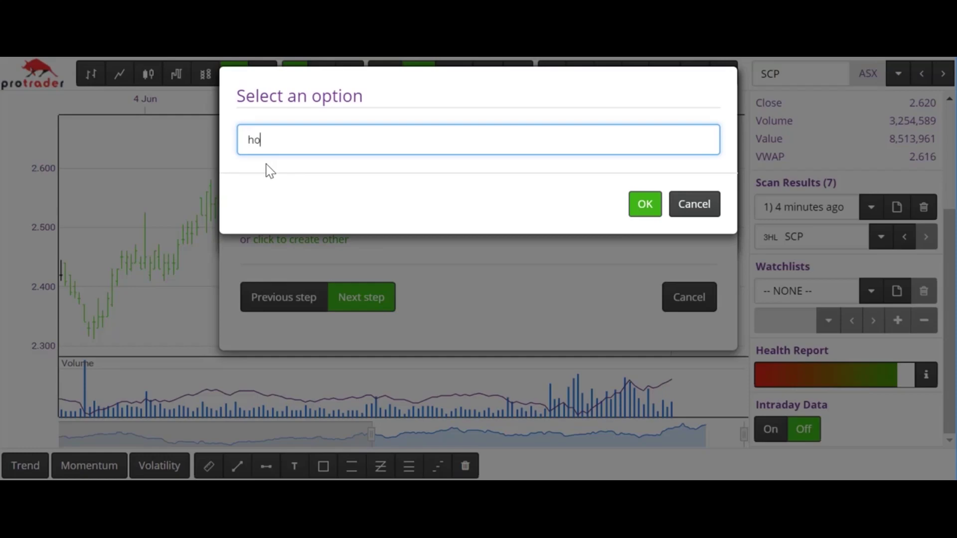
type("t tip")
left_click(648, 205)
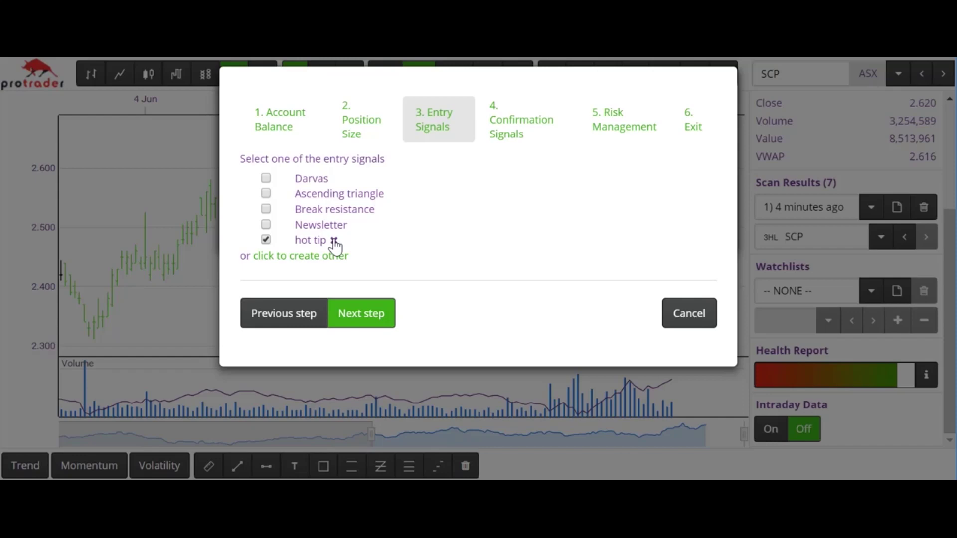
left_click(365, 318)
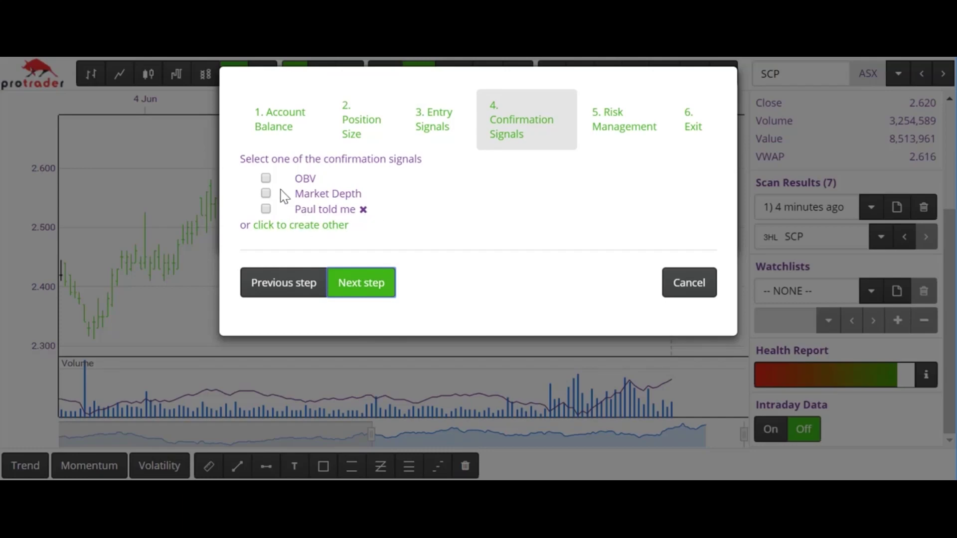
Step: Choose OBV as the confirmation signal and Data Point as the risk management option, continuing to the exit signals
left_click(265, 180)
left_click(352, 293)
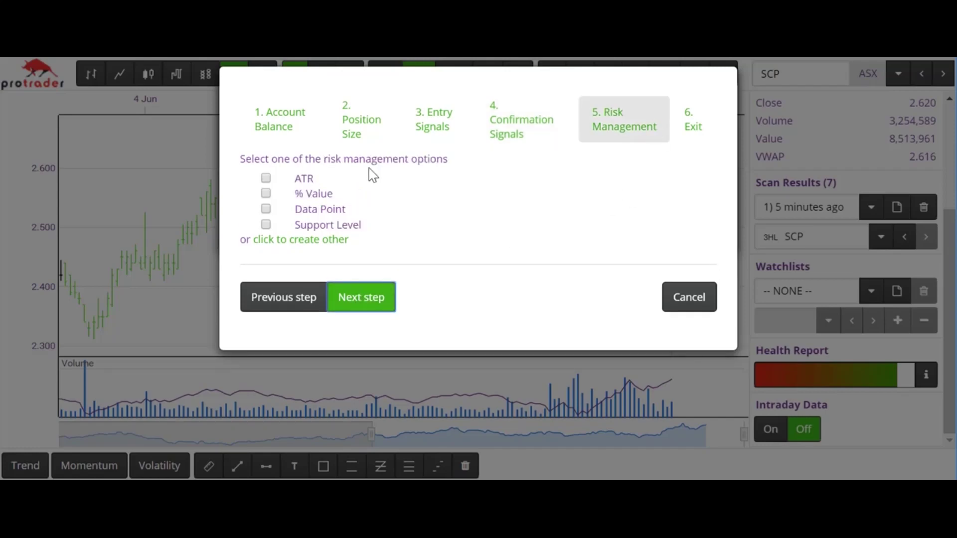
left_click(266, 210)
left_click(367, 306)
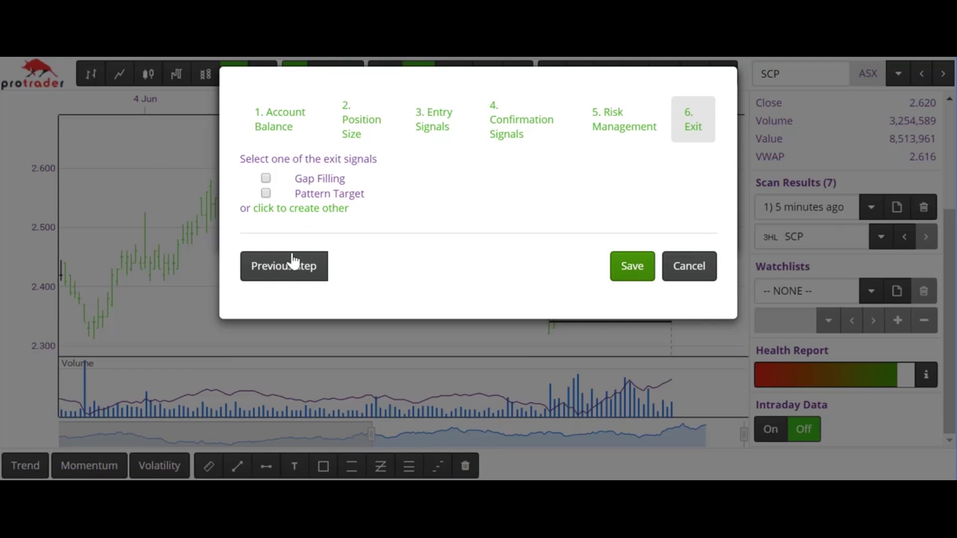
Step: Add a custom exit signal named "clear blue sky - 3.62" and save the trade plan
left_click(303, 212)
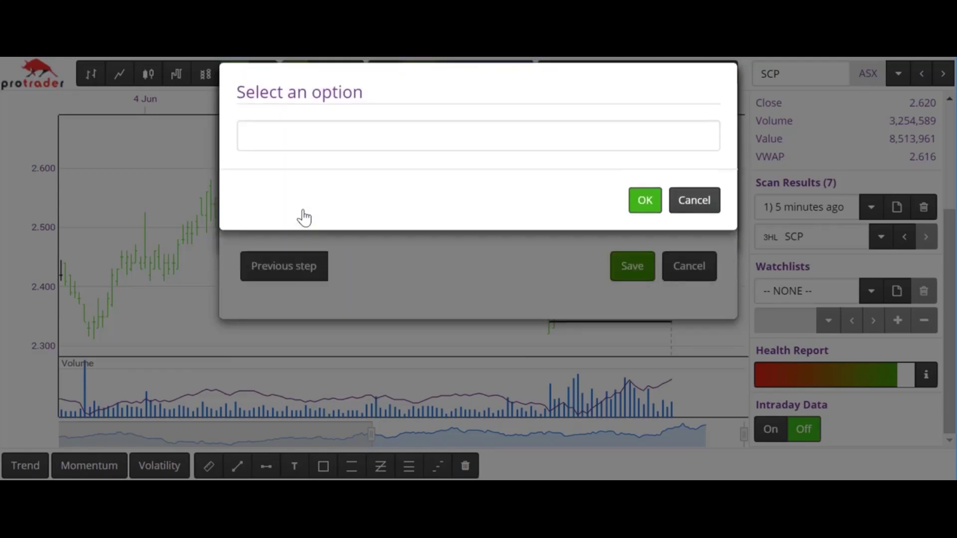
left_click(268, 139)
type("clear bl")
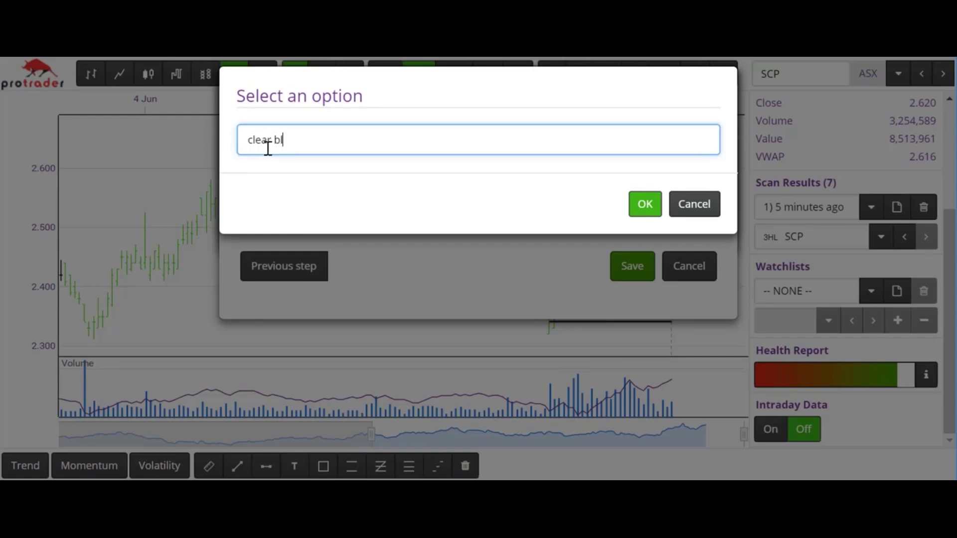
type("ue sky -")
type("3.")
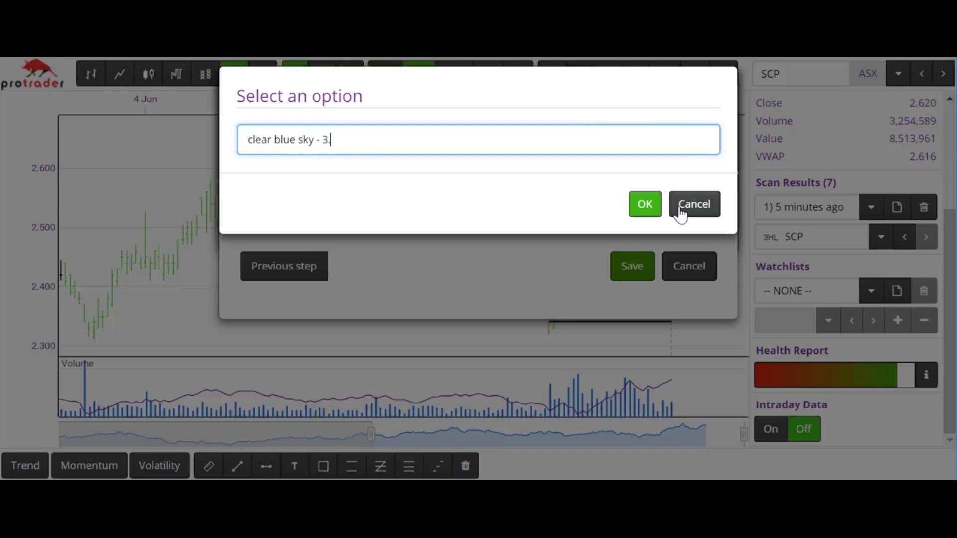
type("62")
left_click(644, 206)
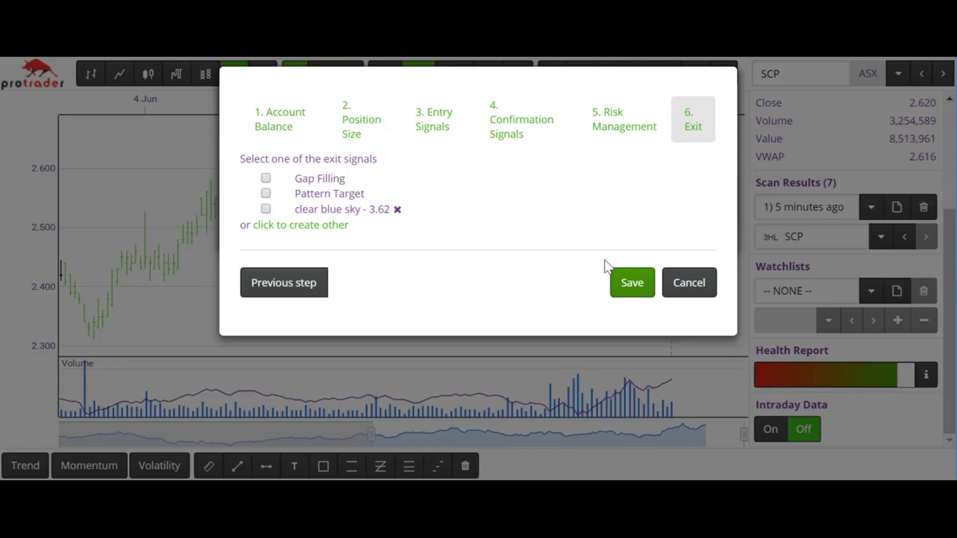
left_click(633, 283)
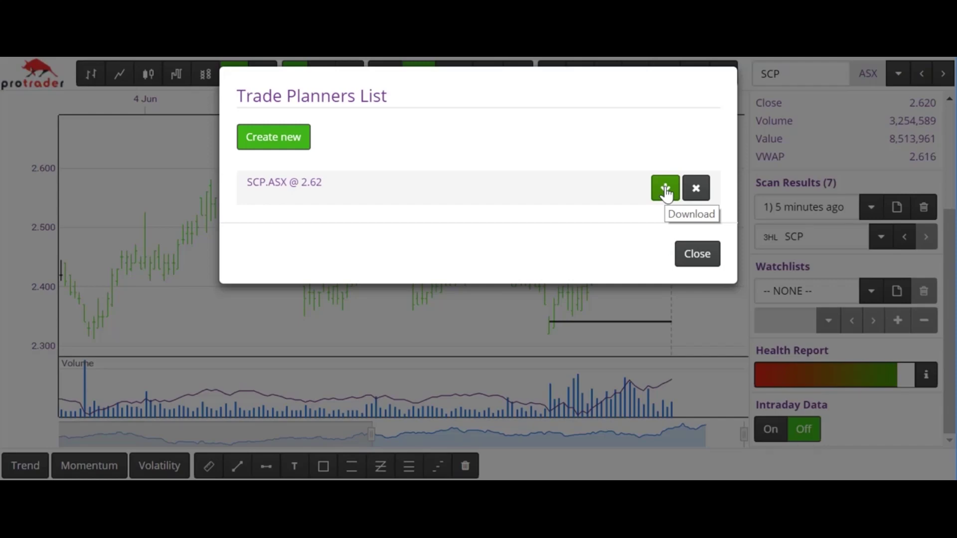
Step: Close the trade planners list and run a Long Darvas box scan for 1st Box on daily data across all ASX stocks
left_click(699, 256)
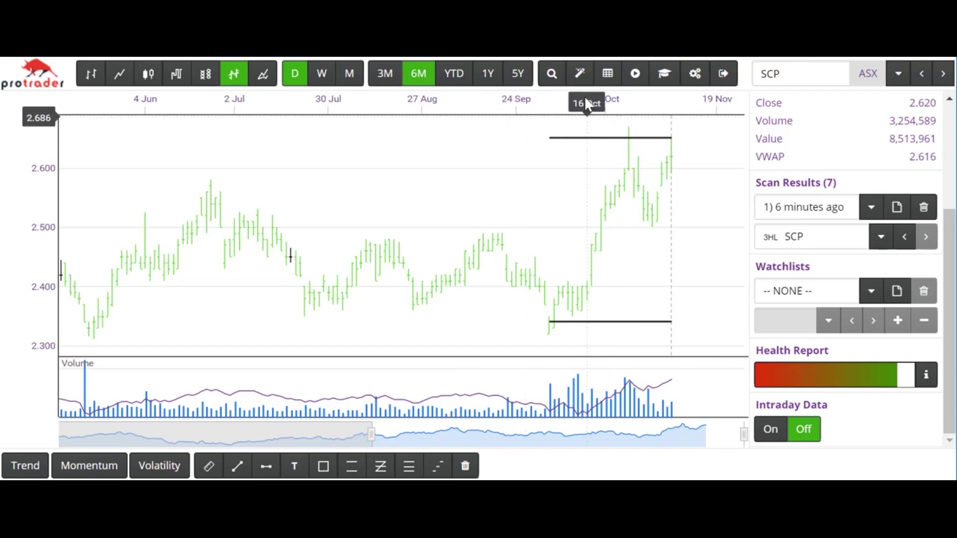
left_click(552, 76)
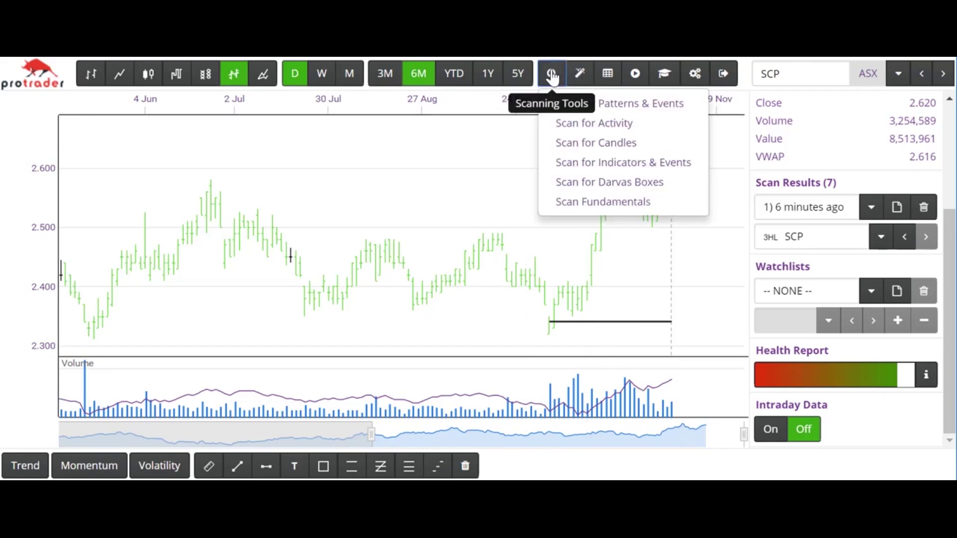
left_click(593, 183)
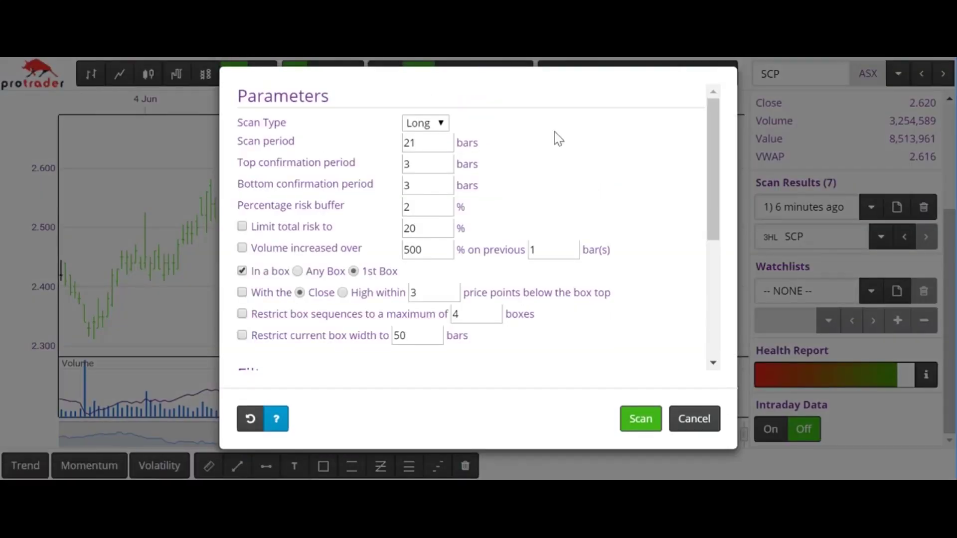
left_click(442, 124)
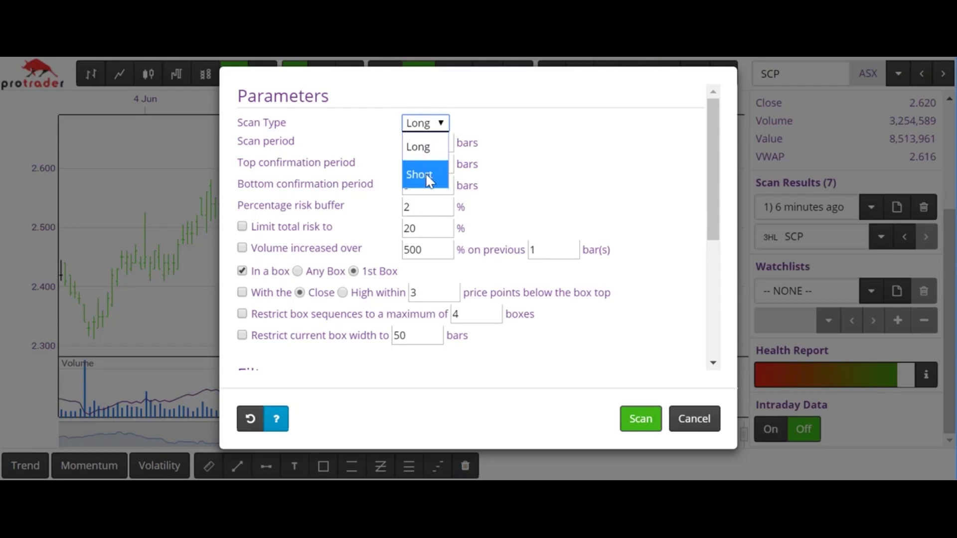
left_click(421, 145)
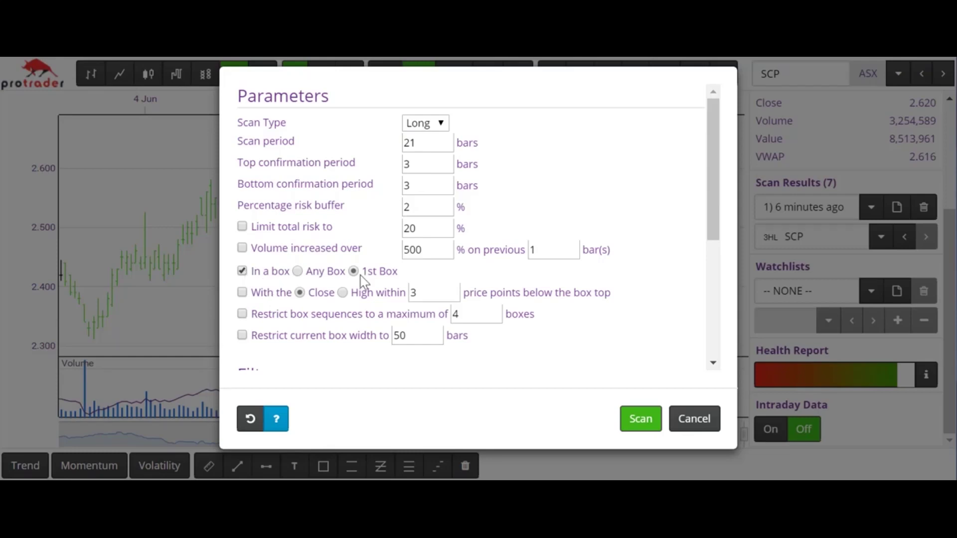
left_click_drag(714, 141, 708, 256)
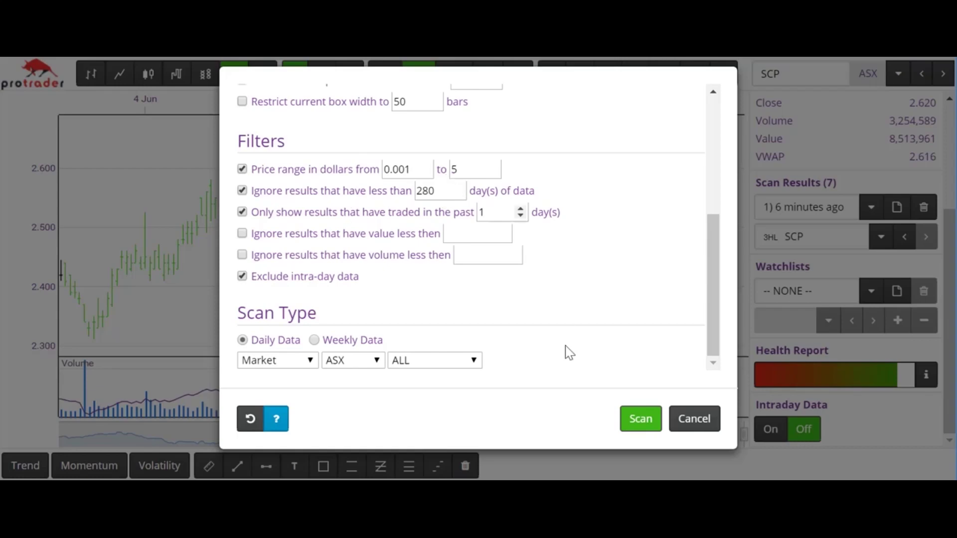
left_click(642, 420)
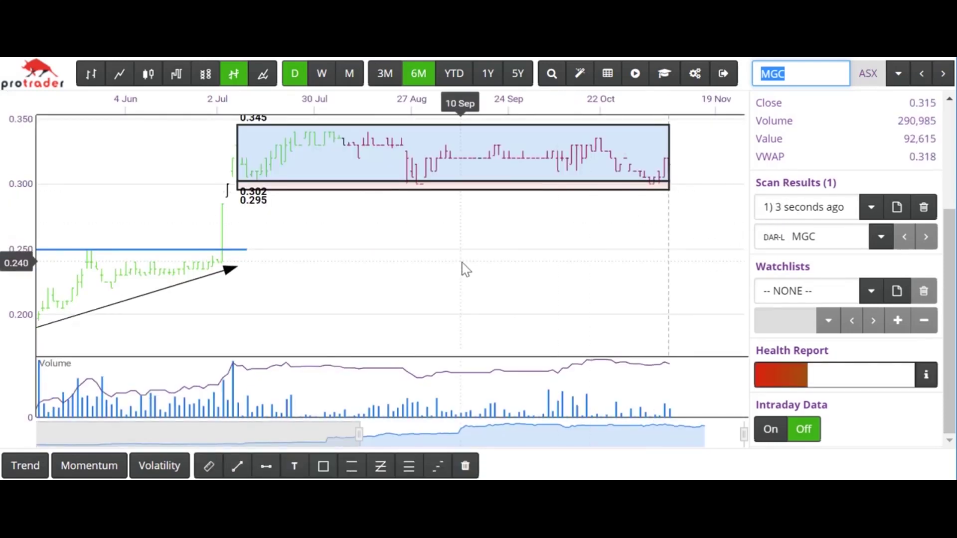
Step: Show one year of MGC data and reposition the arrow below the Darvas box, sloping down from about 0.24 in August to 0.18 in September
left_click(488, 76)
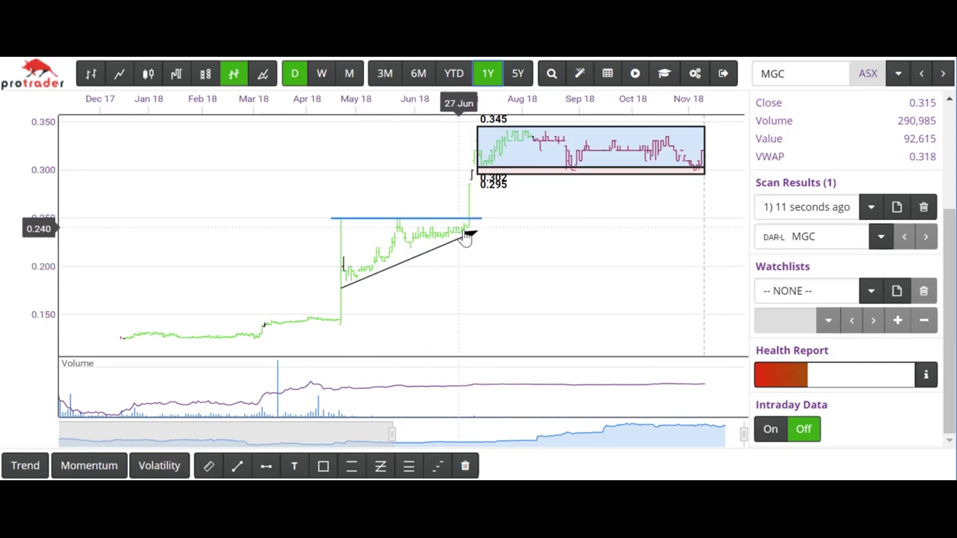
left_click_drag(465, 238, 523, 230)
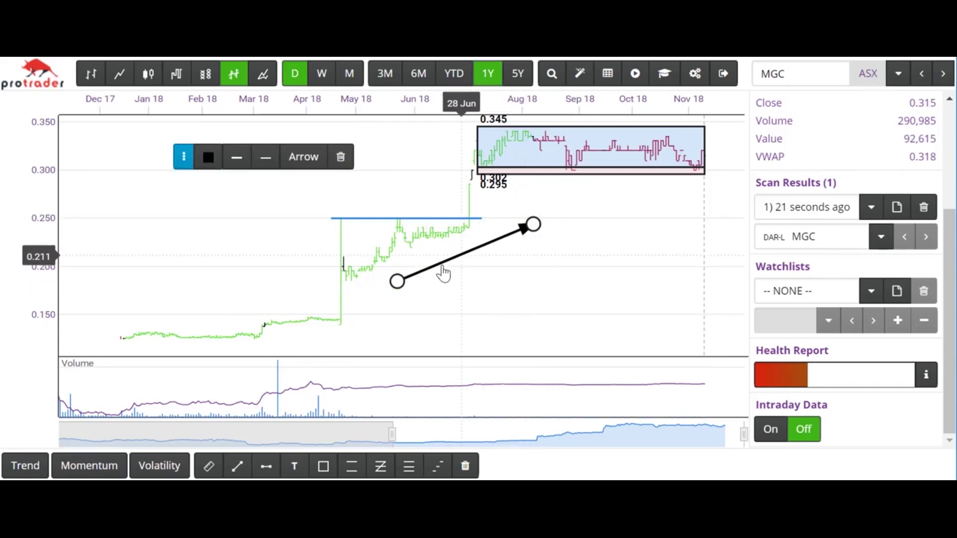
left_click_drag(397, 282, 602, 283)
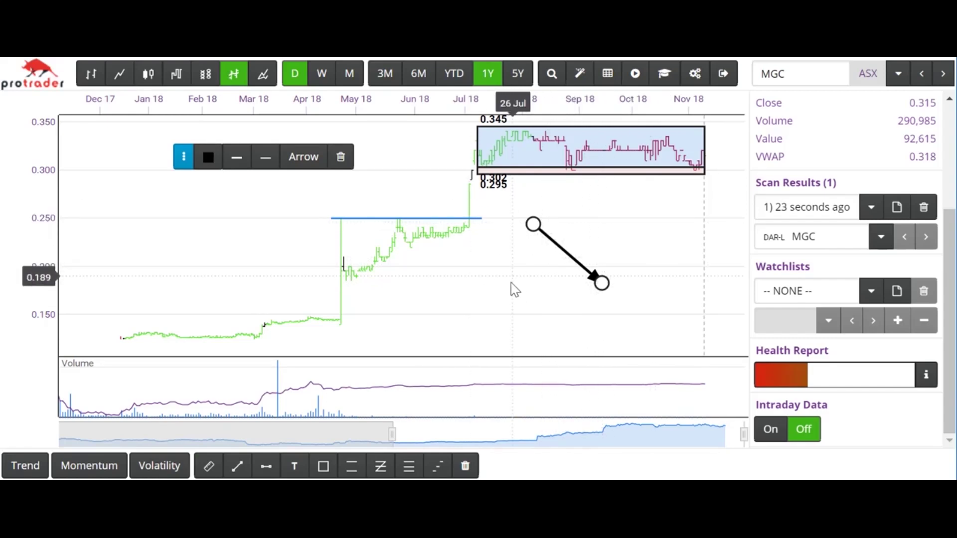
left_click(614, 252)
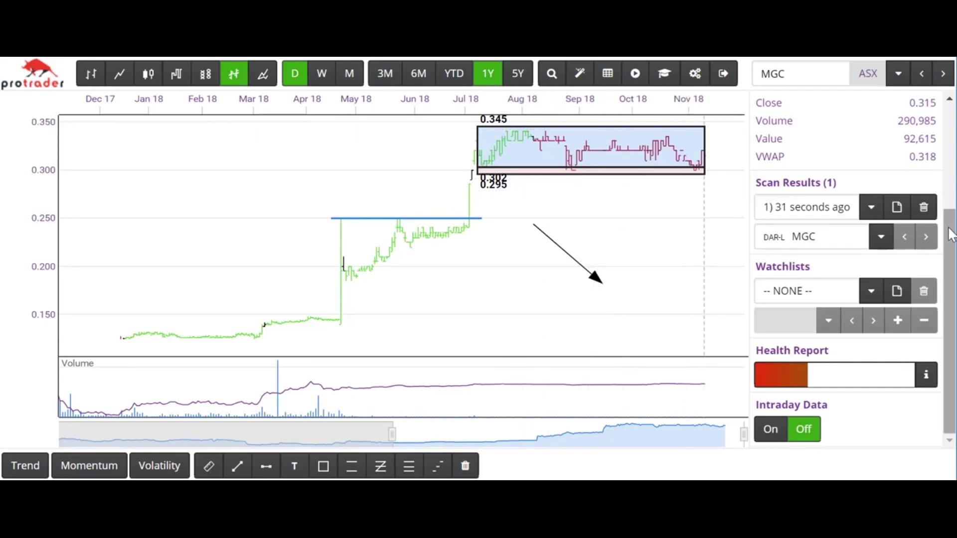
Step: Examine the company details and daily price data for MGC
left_click_drag(950, 235, 938, 125)
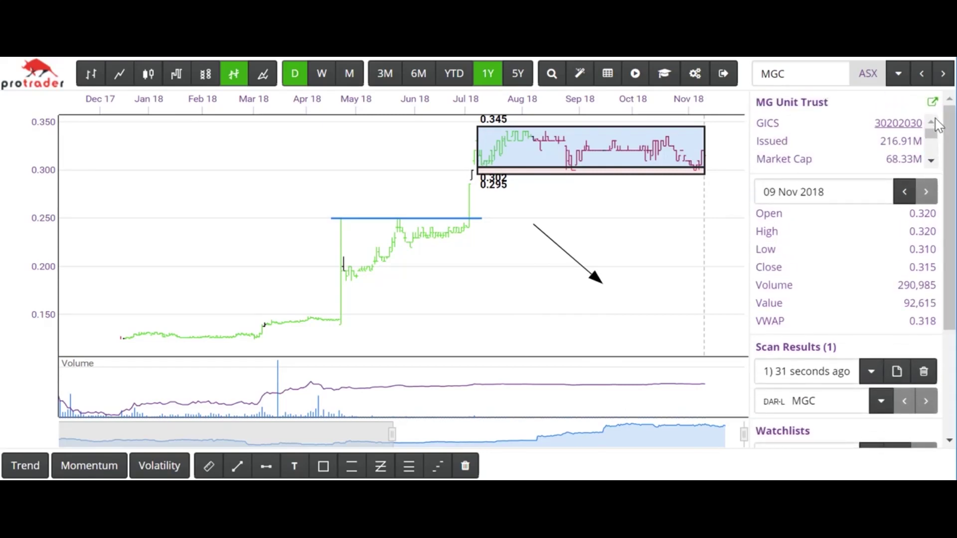